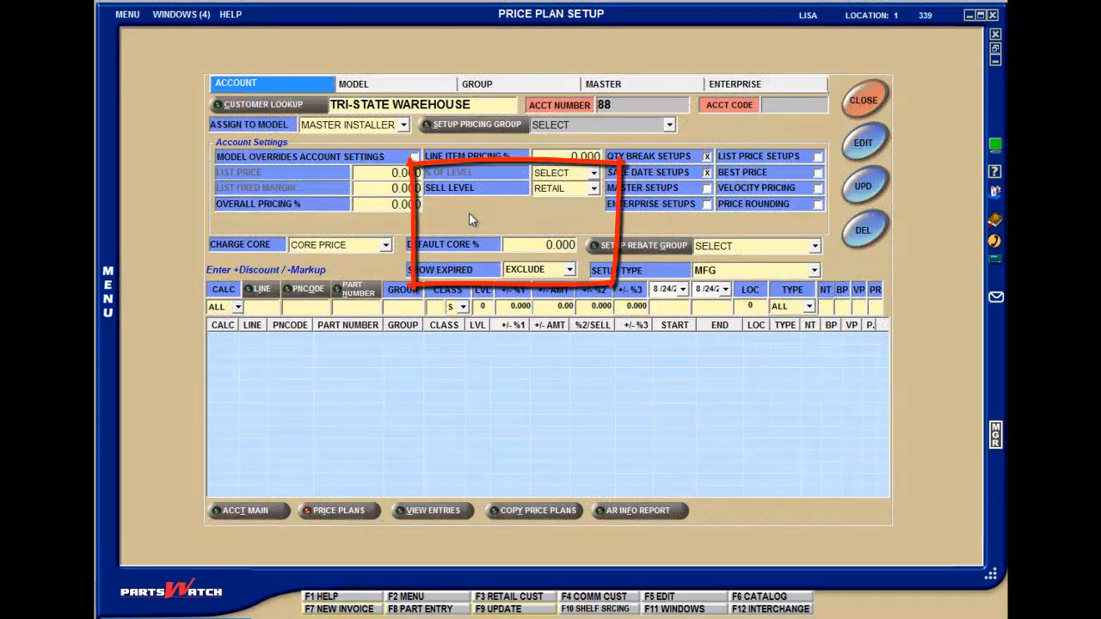
Step: Review the price levels available for the account's Sell Level without changing the selection
left_click(594, 188)
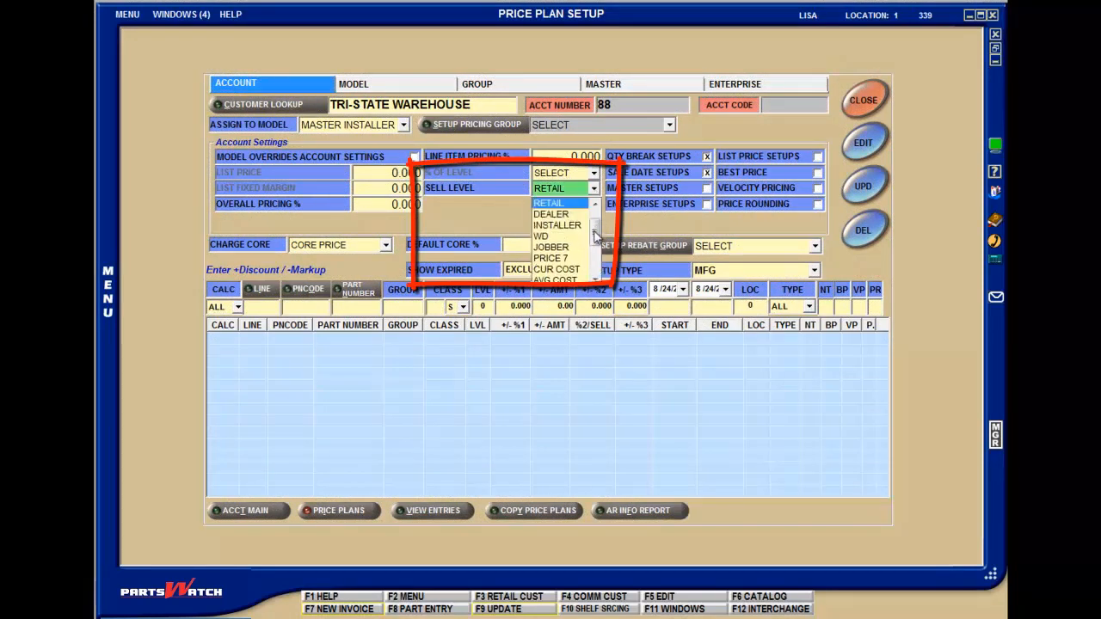
left_click_drag(595, 236, 595, 232)
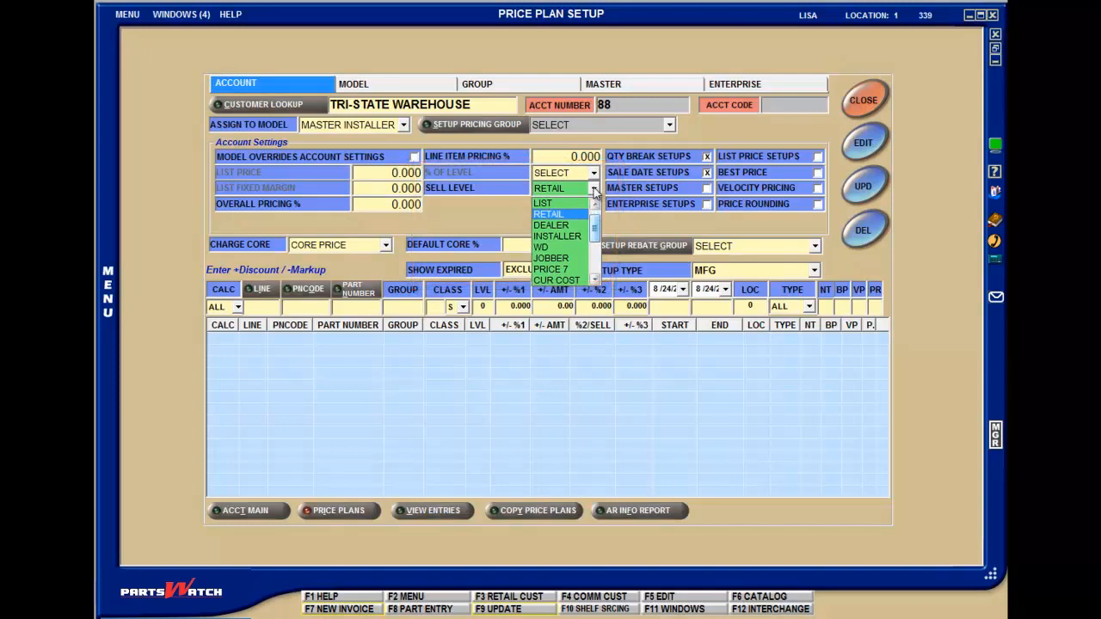
left_click(594, 189)
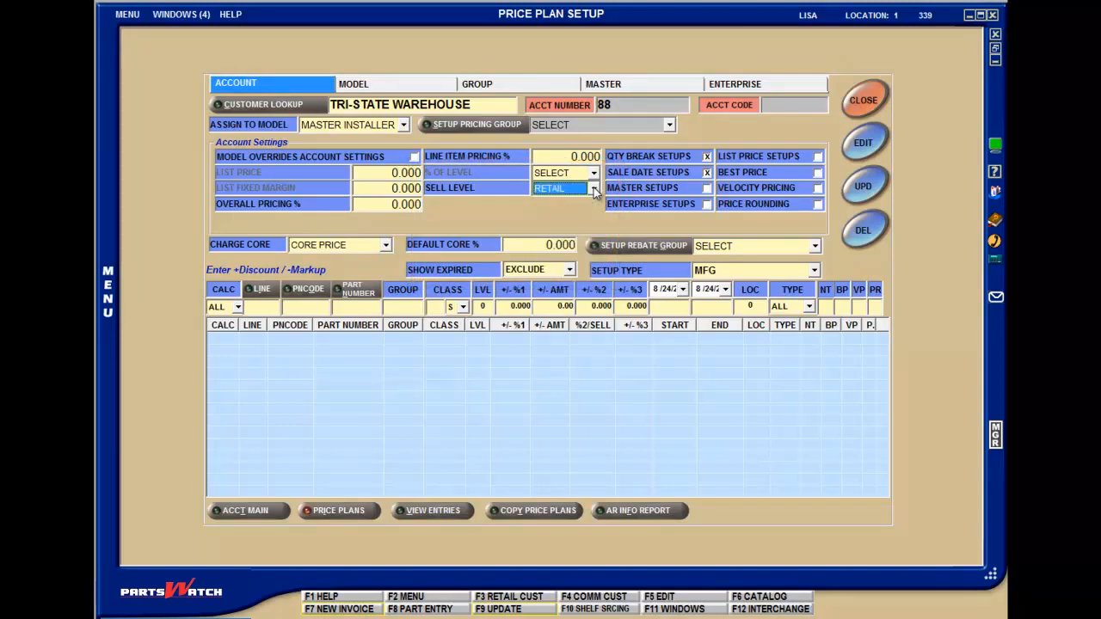
Step: Open the account's price plan for editing, set List Price to 5 and choose LIST as the % of Level
left_click(394, 172)
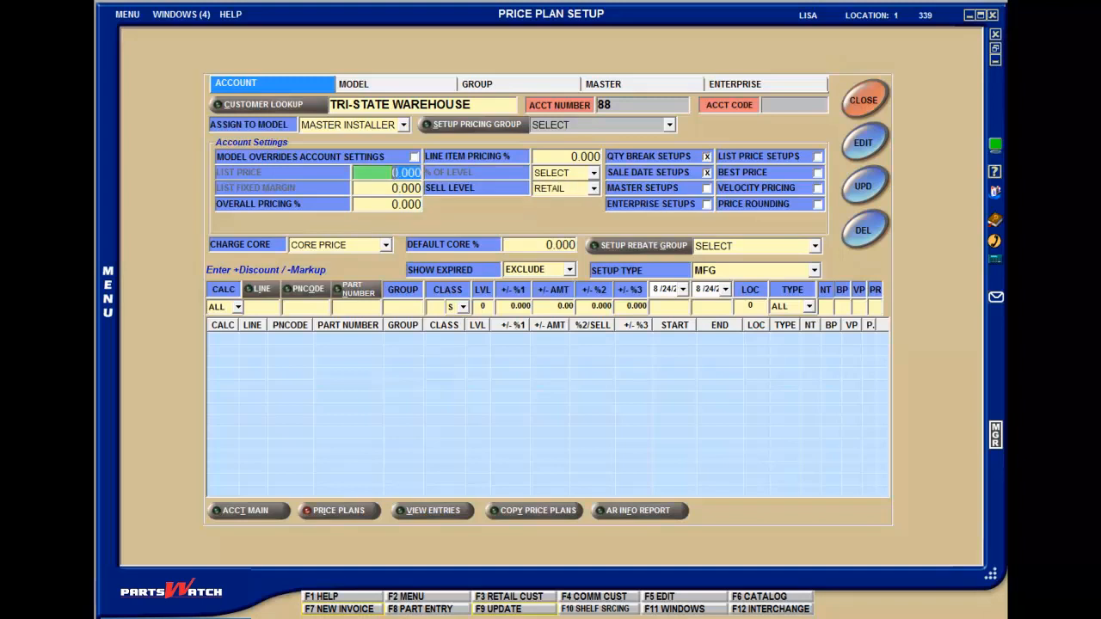
left_click_drag(400, 173, 393, 173)
left_click(862, 143)
left_click_drag(390, 173, 397, 173)
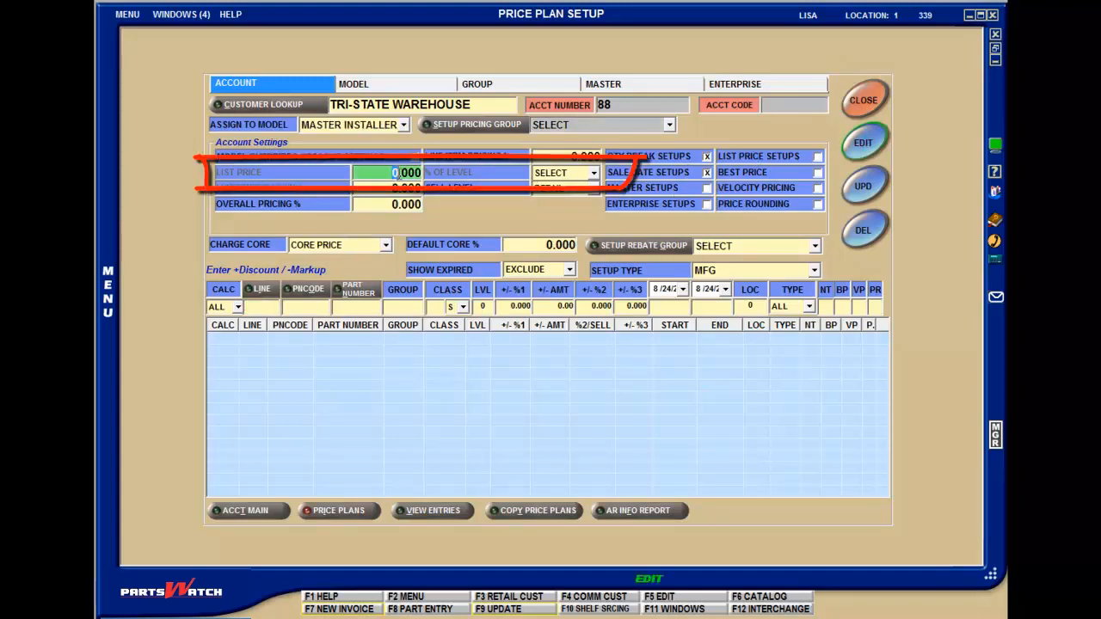
type("5")
key("Tab")
left_click(594, 173)
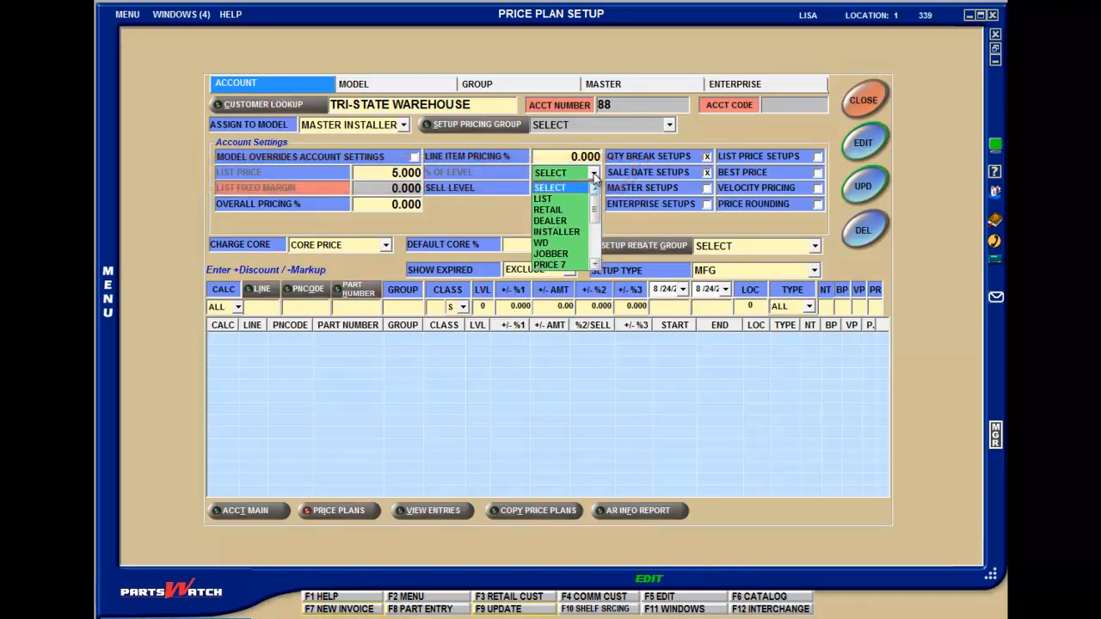
left_click(580, 192)
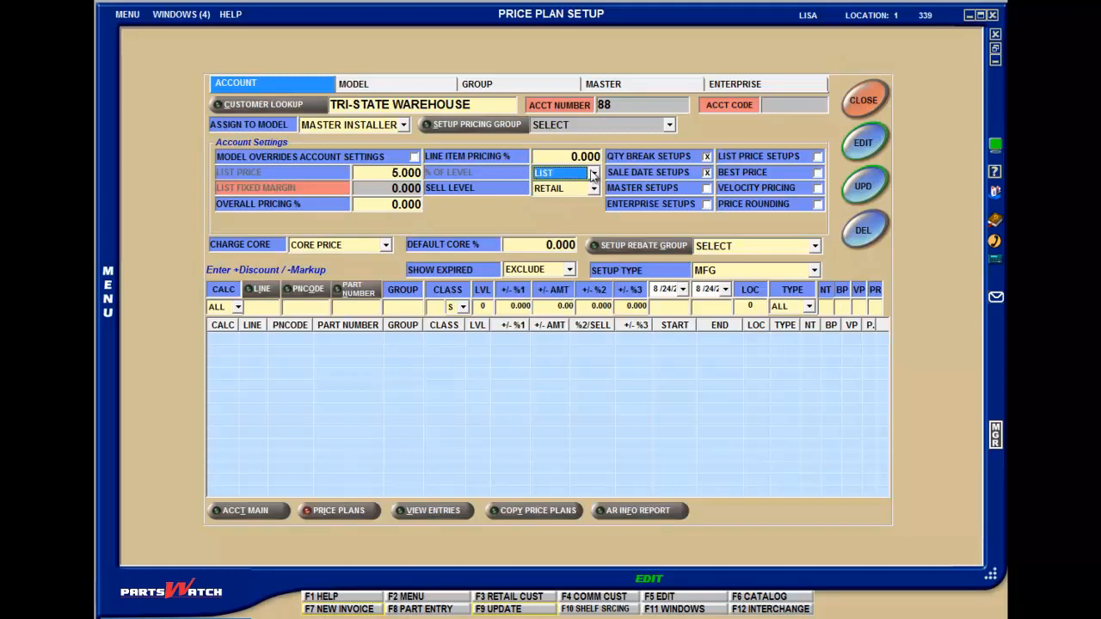
Step: Reset the % of Level to SELECT and the List Price to 0
left_click(593, 173)
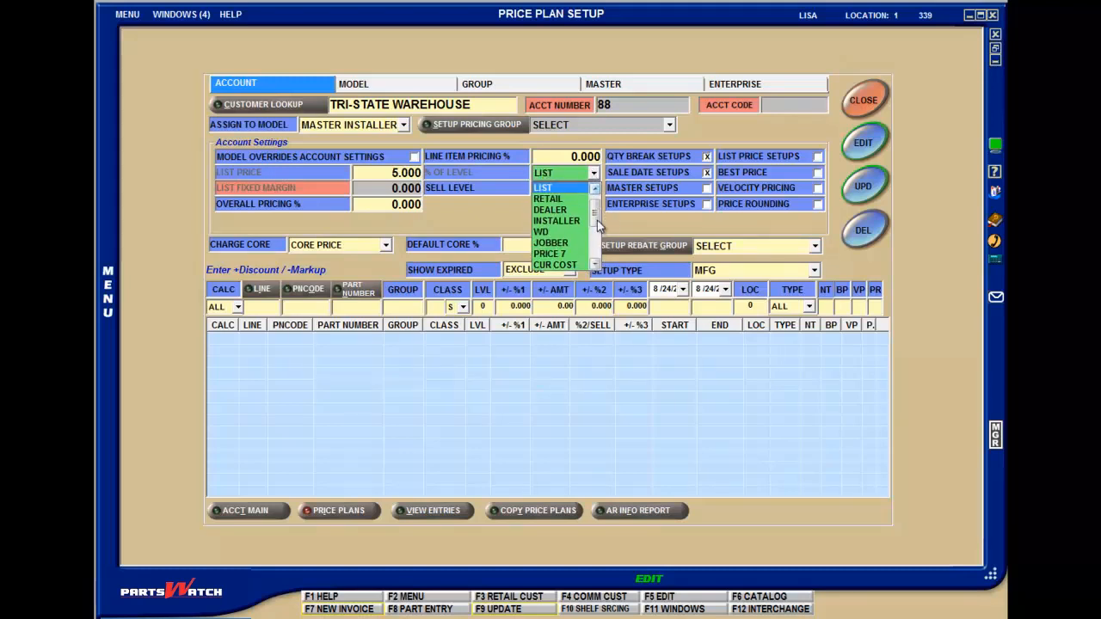
scroll(597, 221, "up", 1)
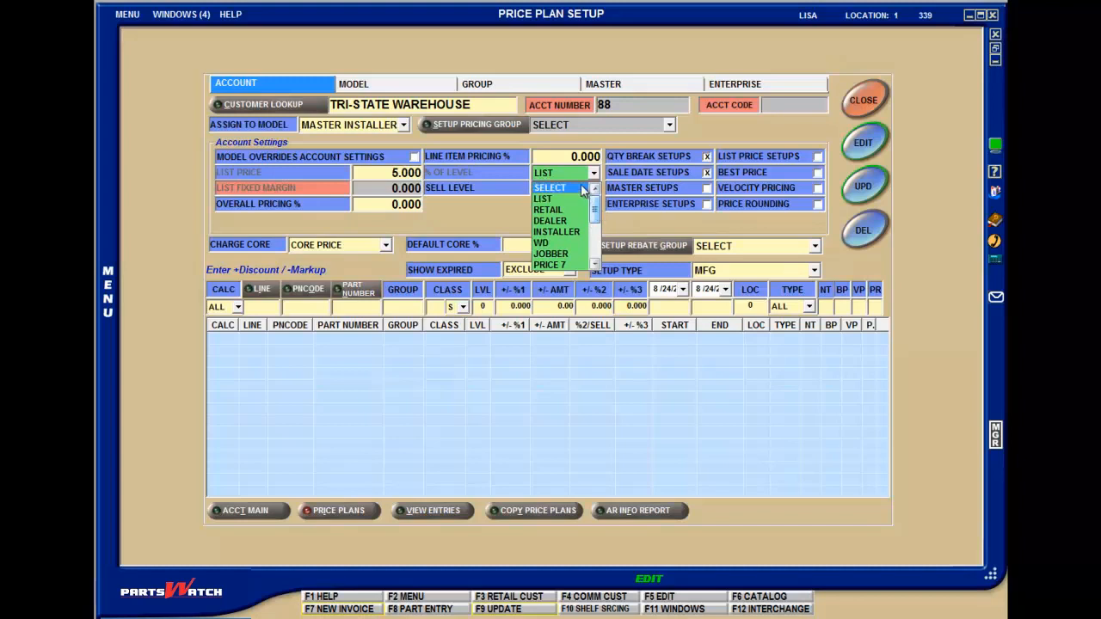
left_click(581, 187)
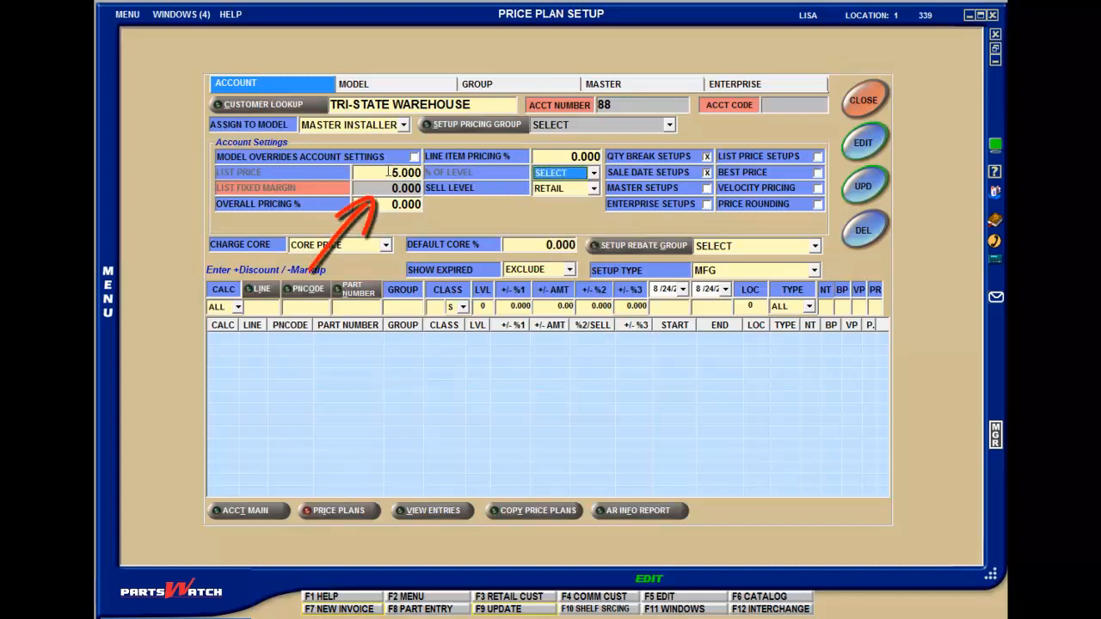
left_click(392, 172)
left_click_drag(394, 171, 400, 169)
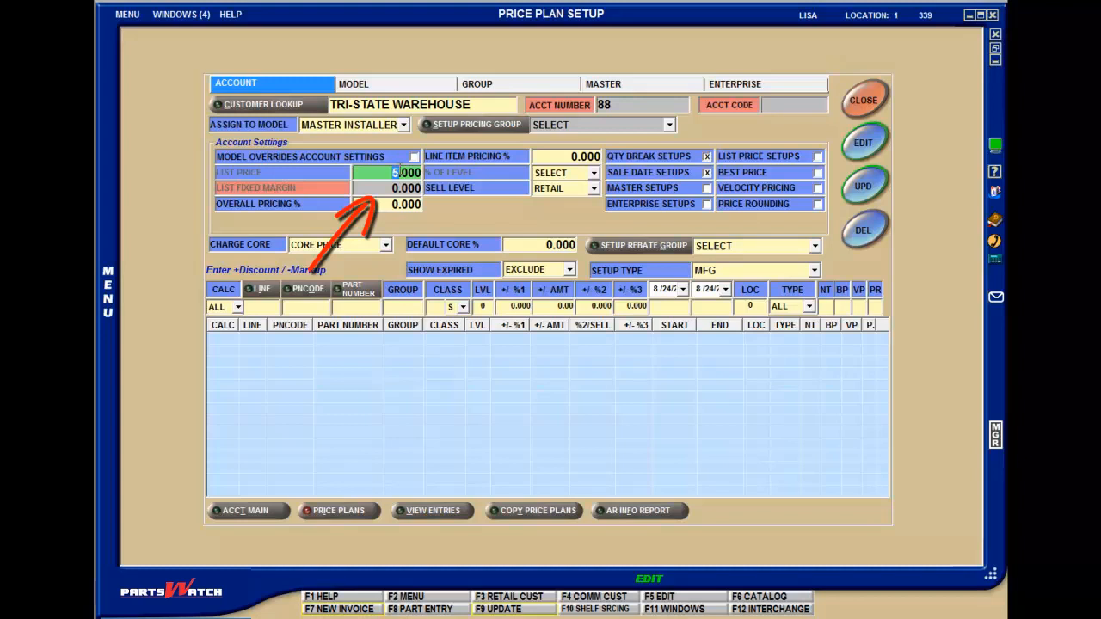
type("0")
key("Tab")
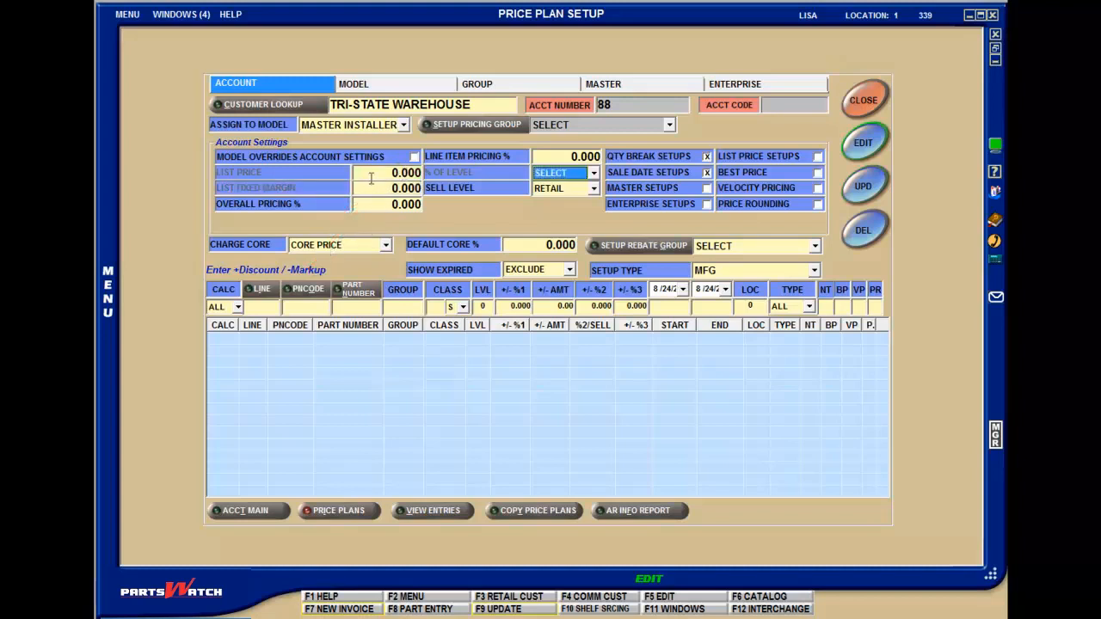
Step: Set the account's List Fixed Margin to 5
left_click(372, 176)
left_click(396, 187)
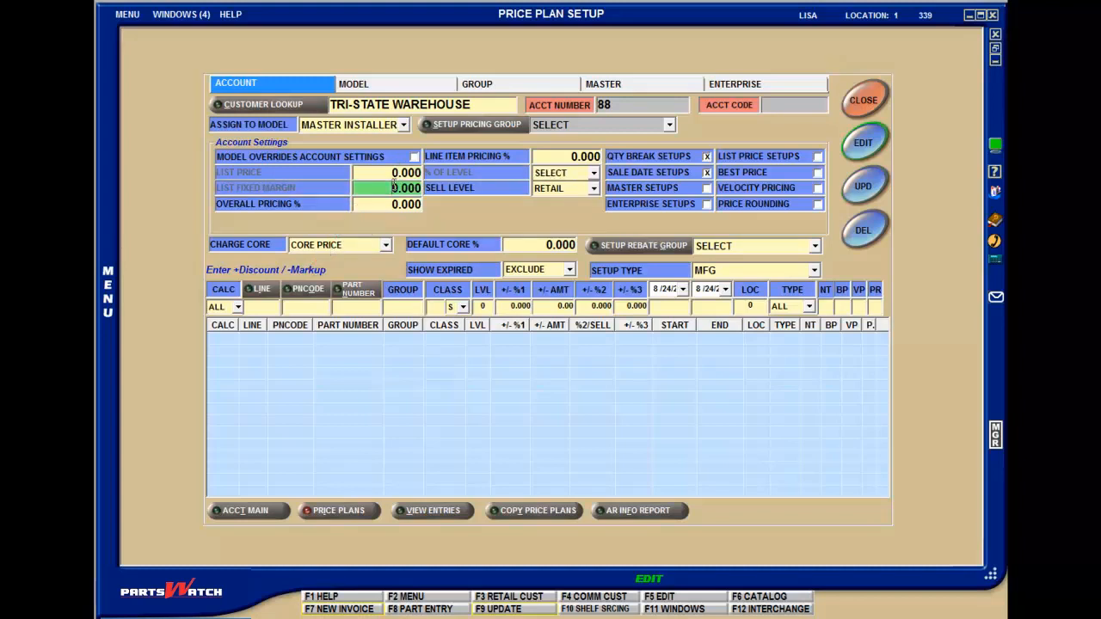
type("5")
Step: Switch to the open Invoice Options window, examine its Sell Threshold % and GM % settings, and close it
left_click(176, 14)
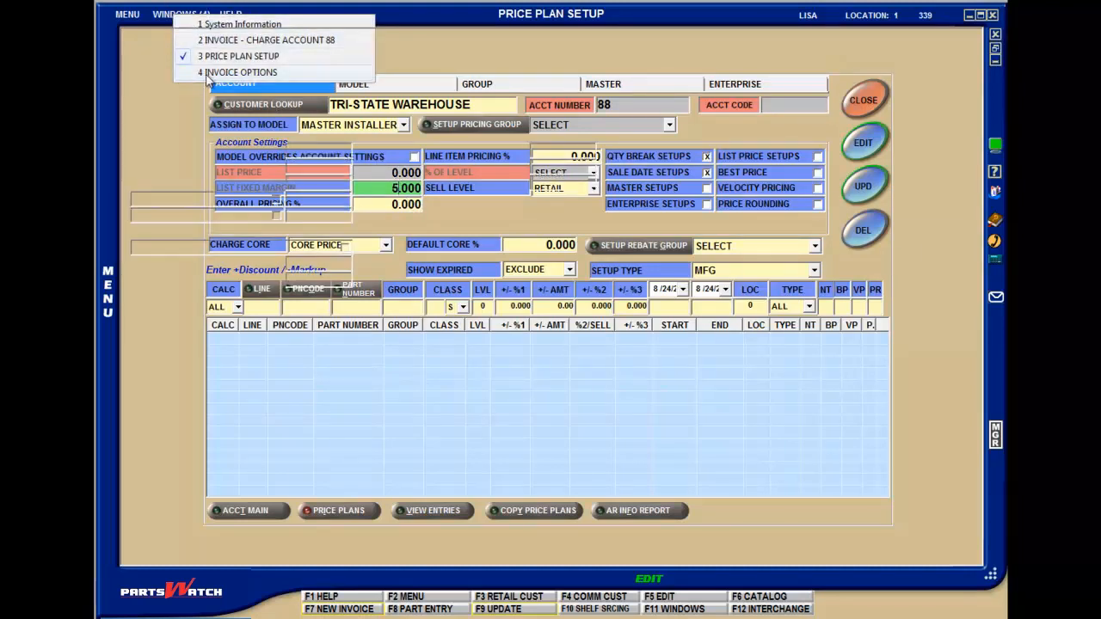
left_click(206, 72)
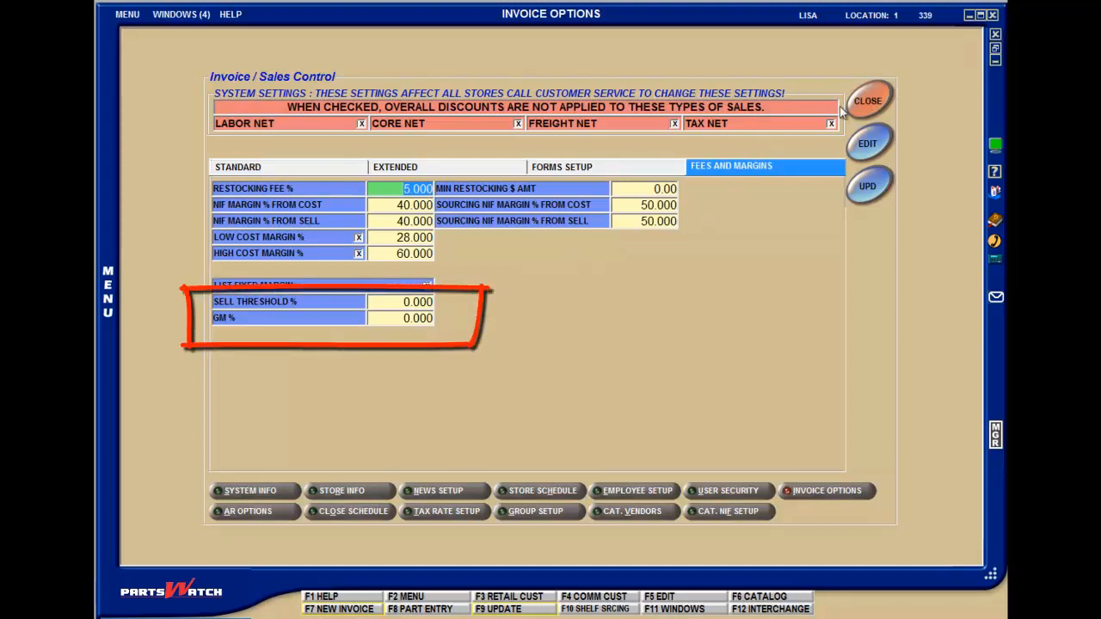
left_click(868, 103)
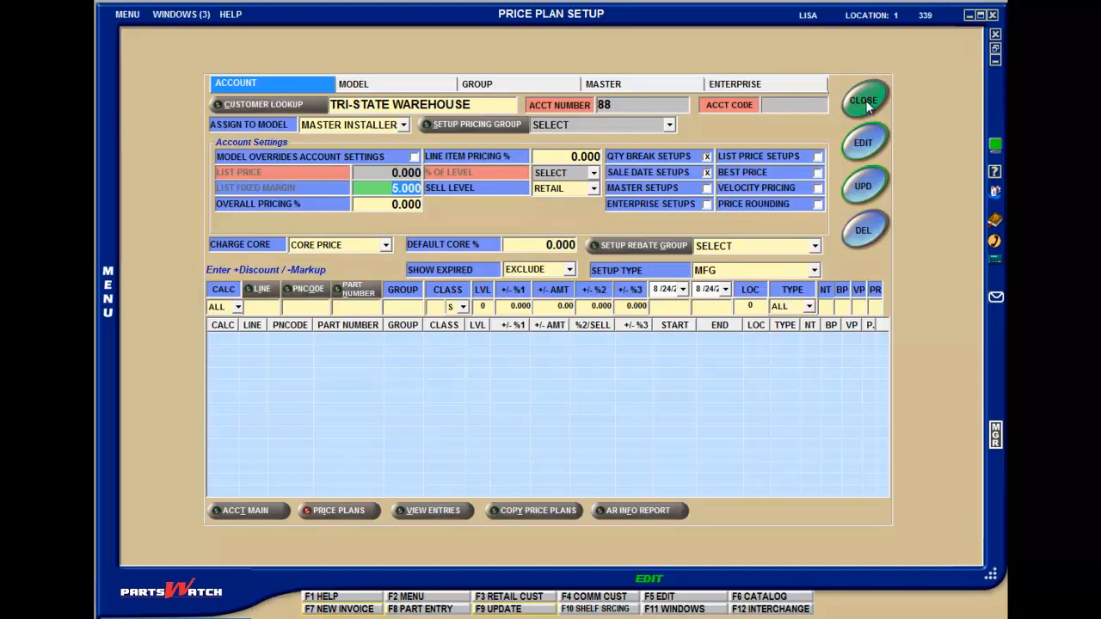
Step: Set the entry row's Calc type to LIST and try List Price Setups on and off again
left_click(238, 308)
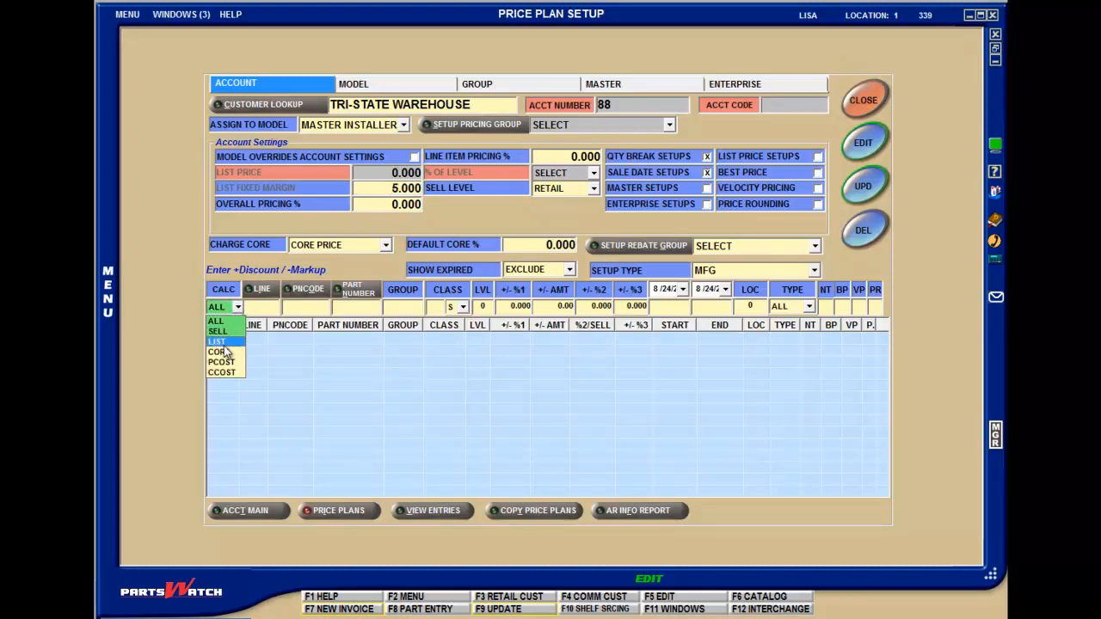
left_click(220, 342)
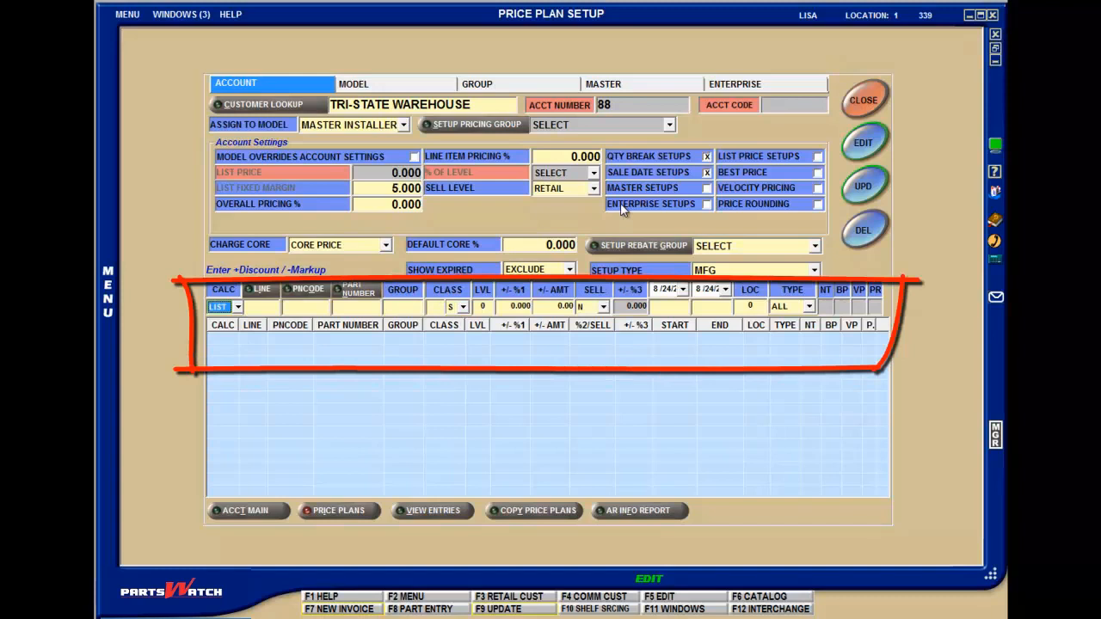
left_click(818, 157)
left_click(818, 158)
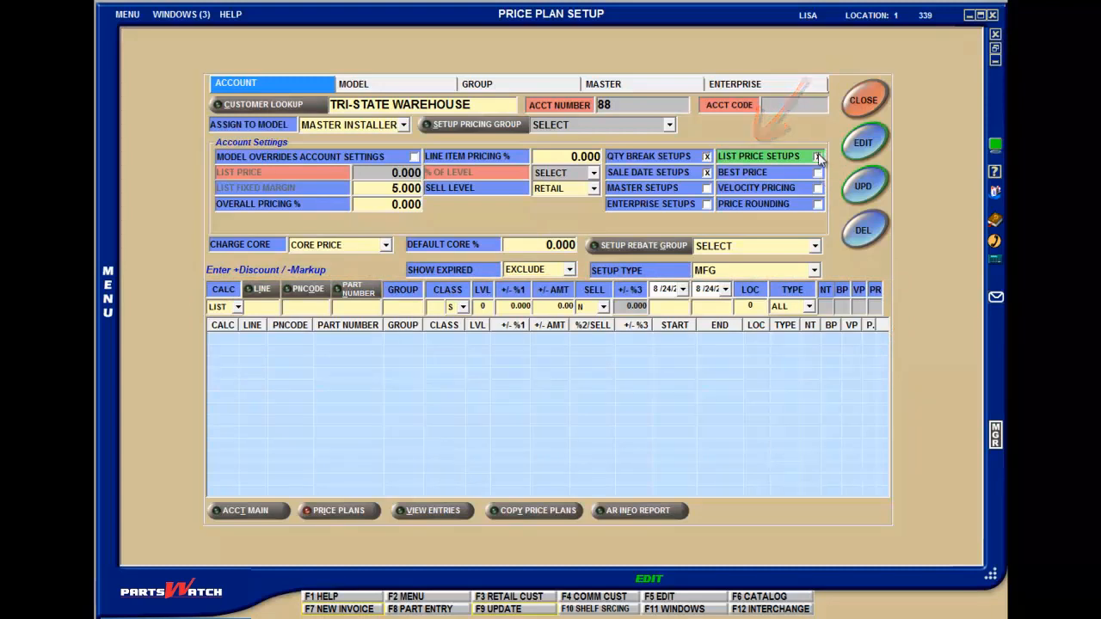
left_click(818, 157)
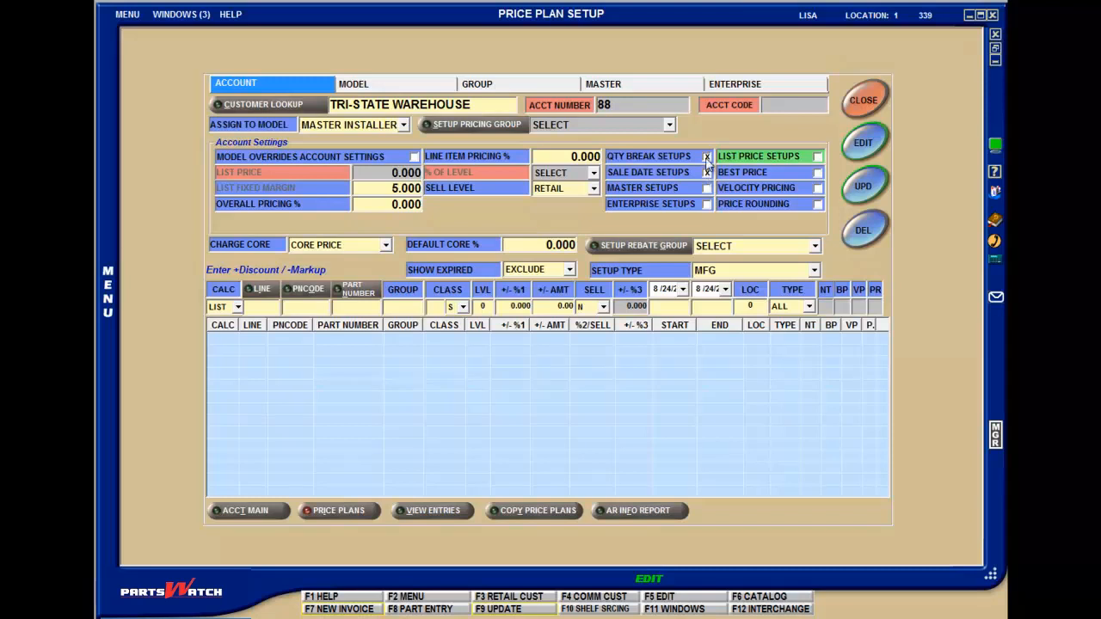
Step: Turn Qty Break Setups and Sale Date Setups off and back on in the account settings
left_click(706, 158)
left_click(706, 158)
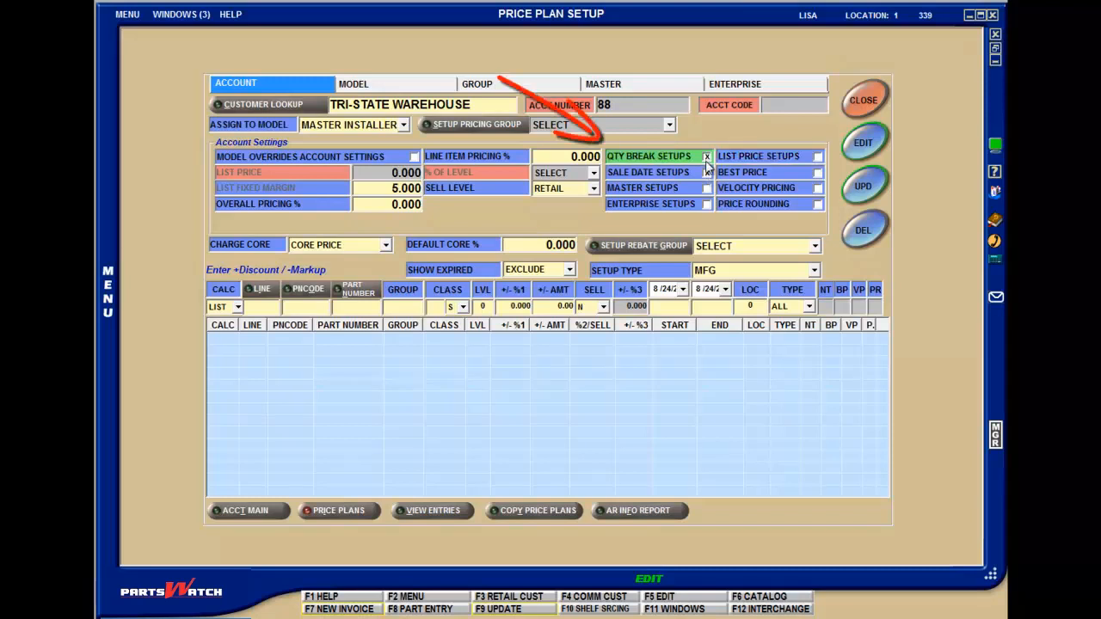
left_click(707, 174)
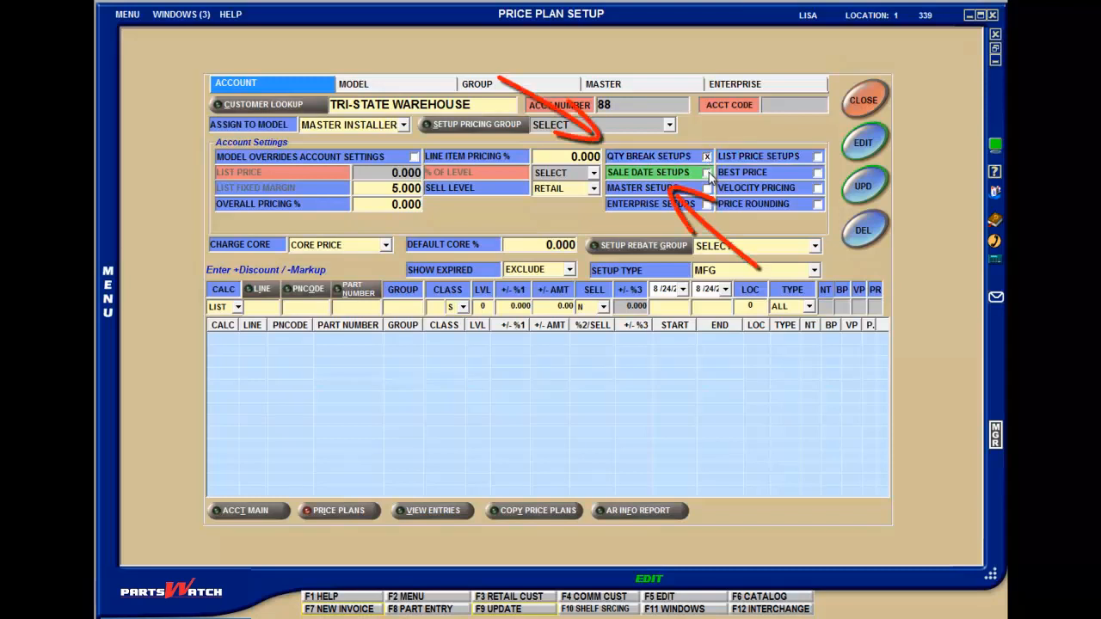
left_click(707, 174)
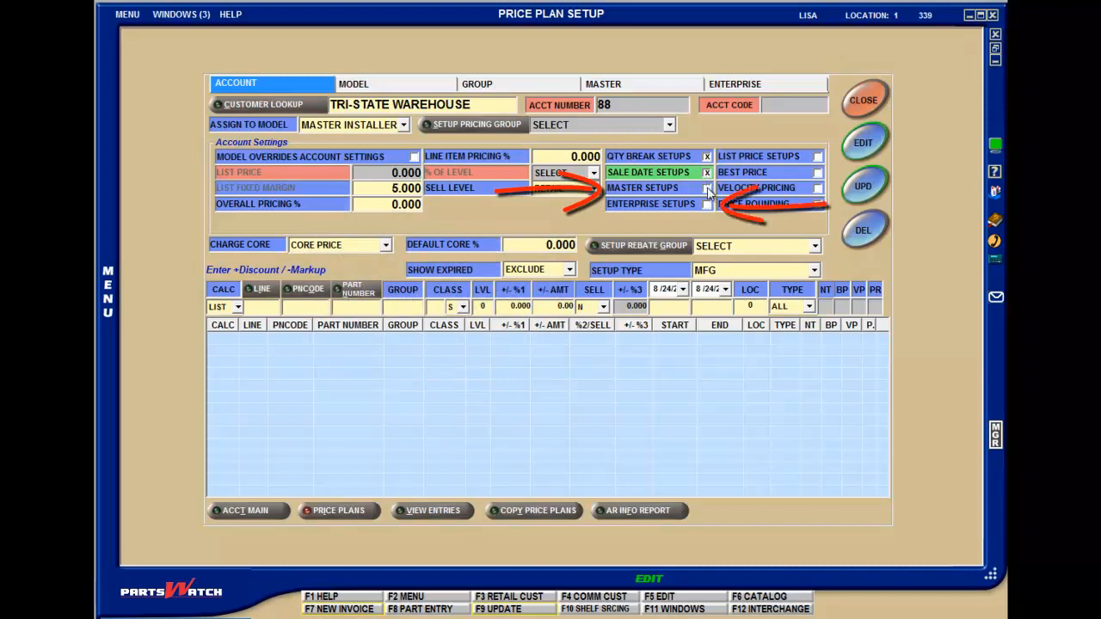
Step: Enable Master Setups and Enterprise Setups, and view the Master and Enterprise price plans before returning to the account plan
left_click(707, 188)
left_click(707, 205)
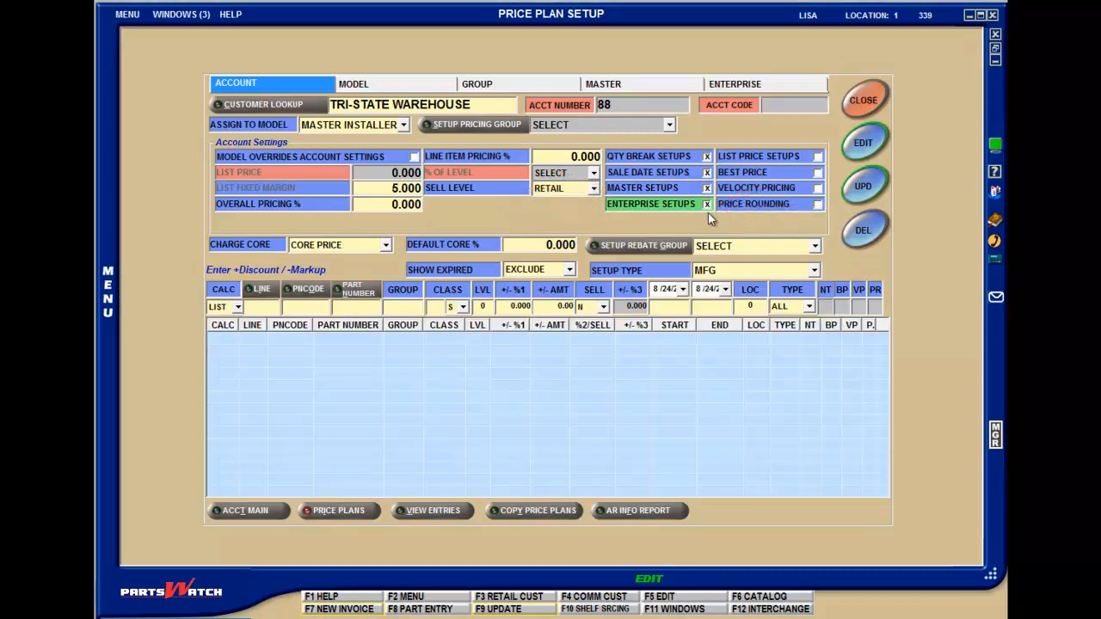
left_click(658, 84)
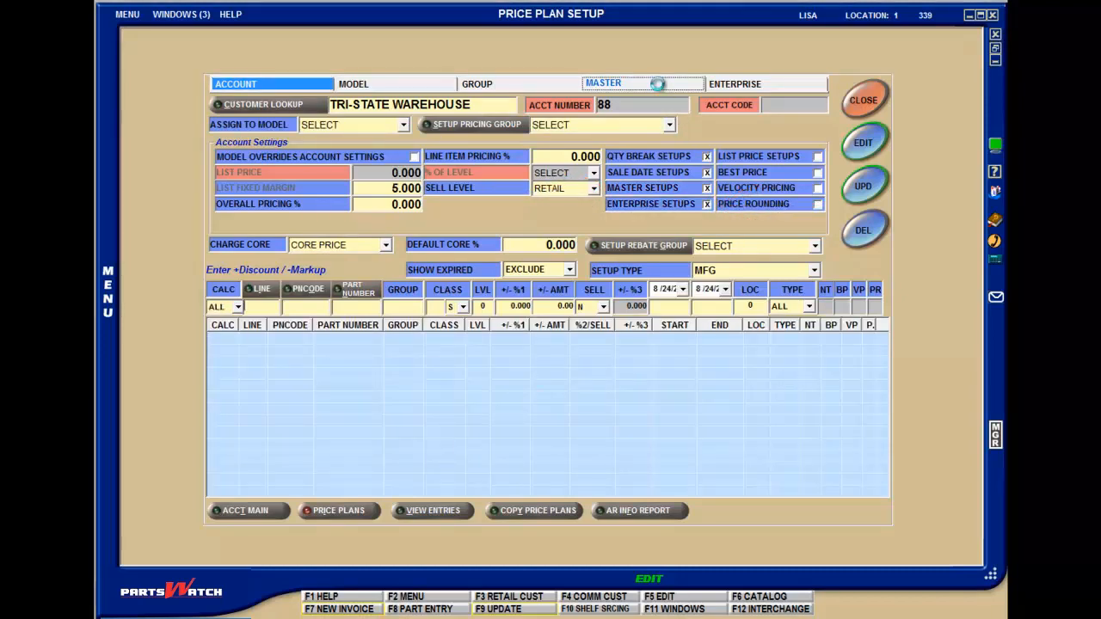
left_click(723, 84)
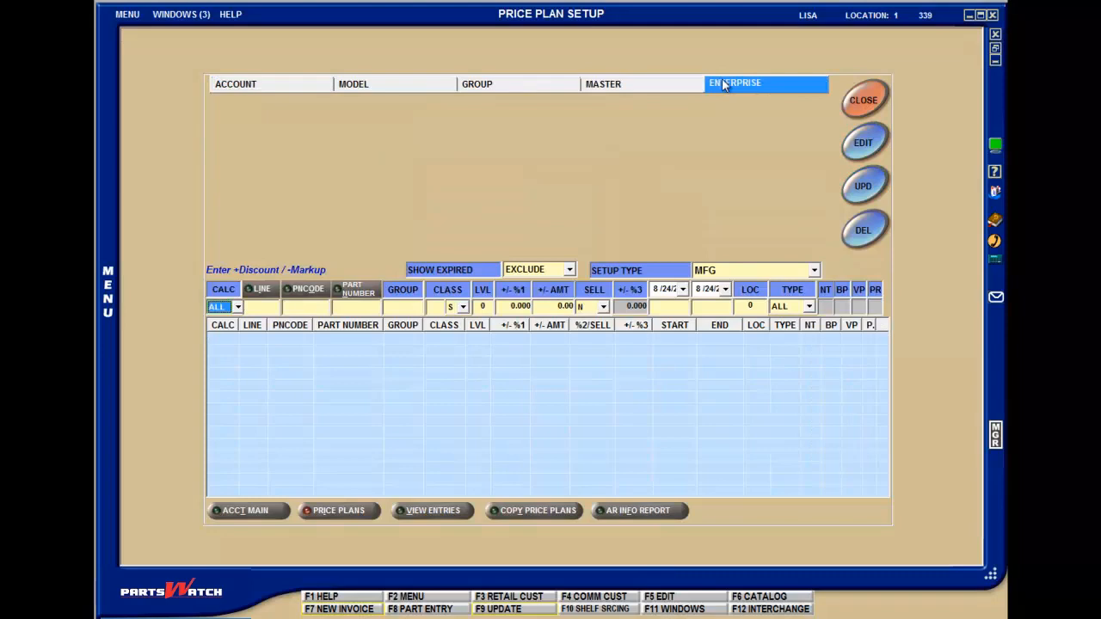
left_click(320, 88)
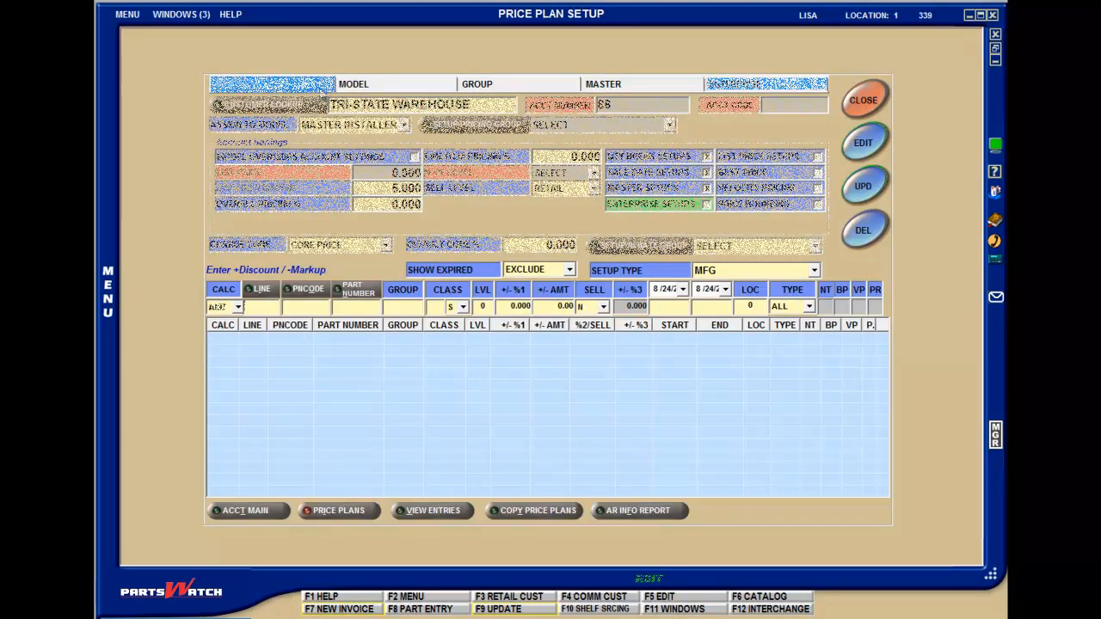
Step: Set the entry row's Calc type to ALL and try the Best Price option on and off again
left_click(237, 307)
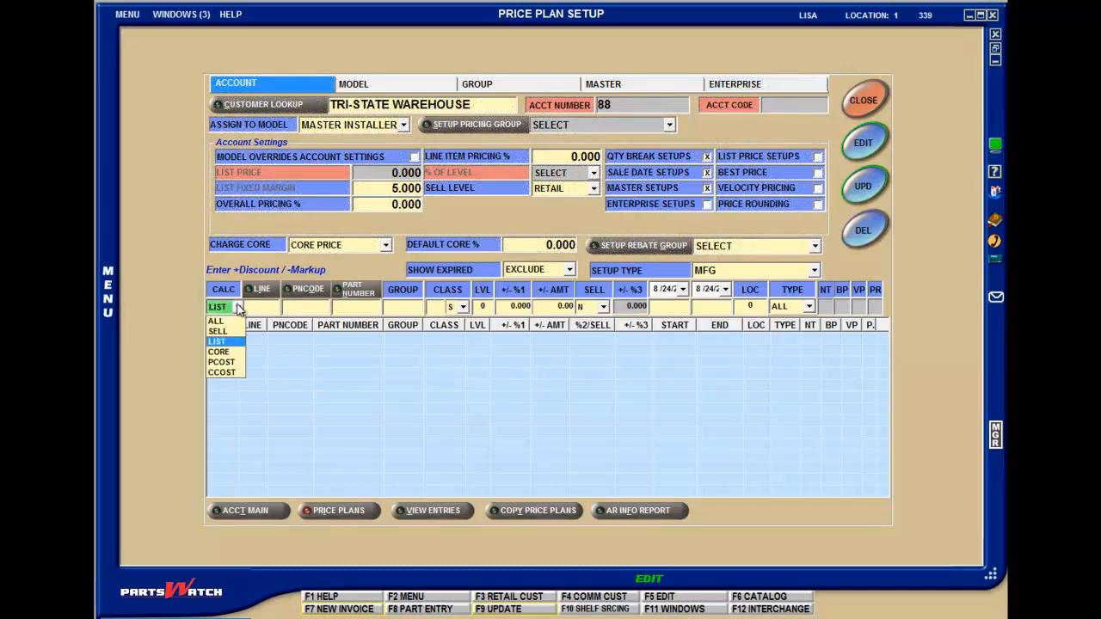
left_click(237, 321)
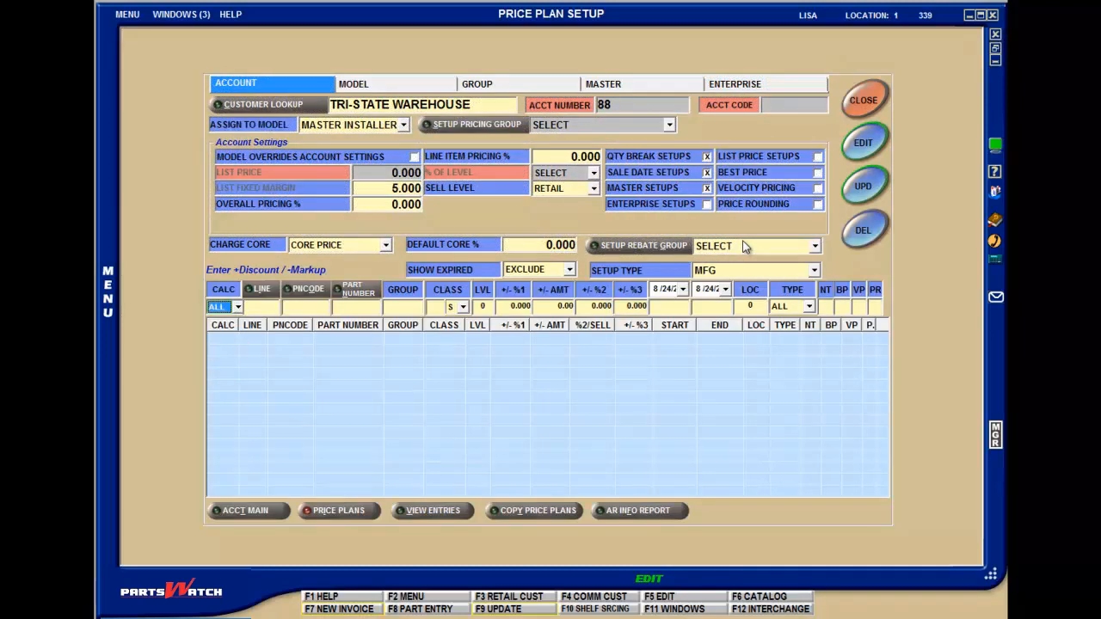
left_click(819, 173)
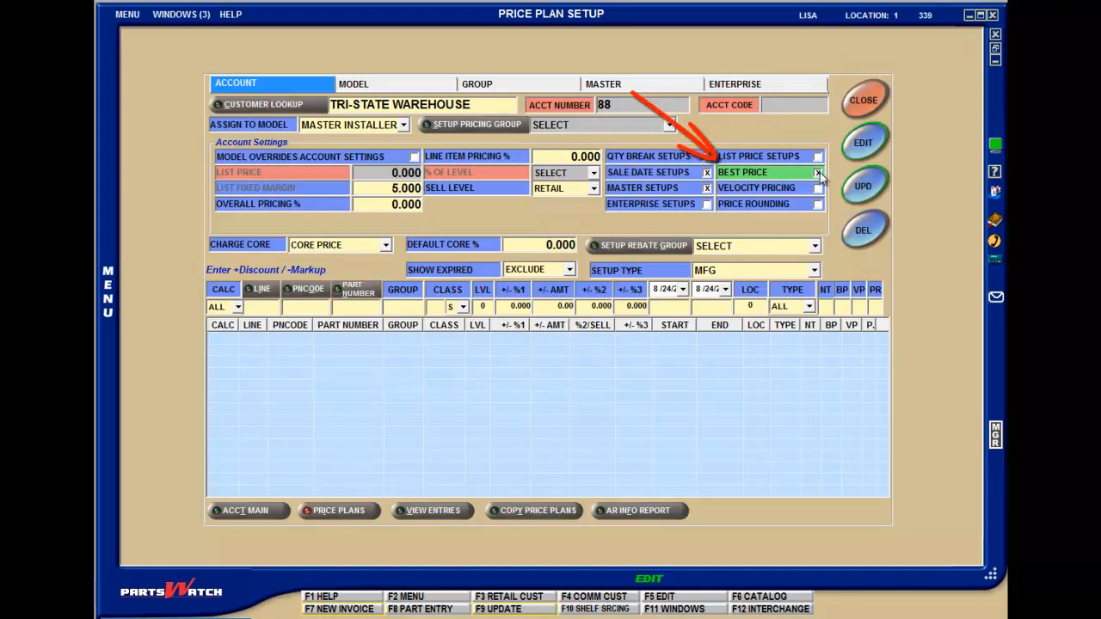
left_click(818, 173)
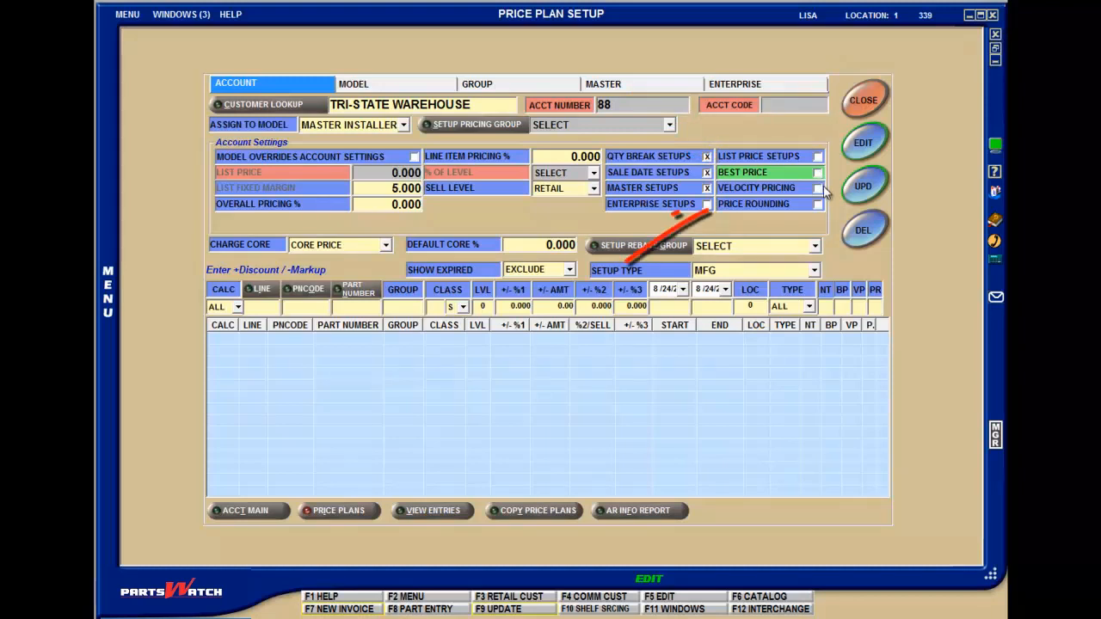
Step: Enable Velocity Pricing and Price Rounding, and let the assigned model override the account settings
left_click(818, 189)
left_click(818, 204)
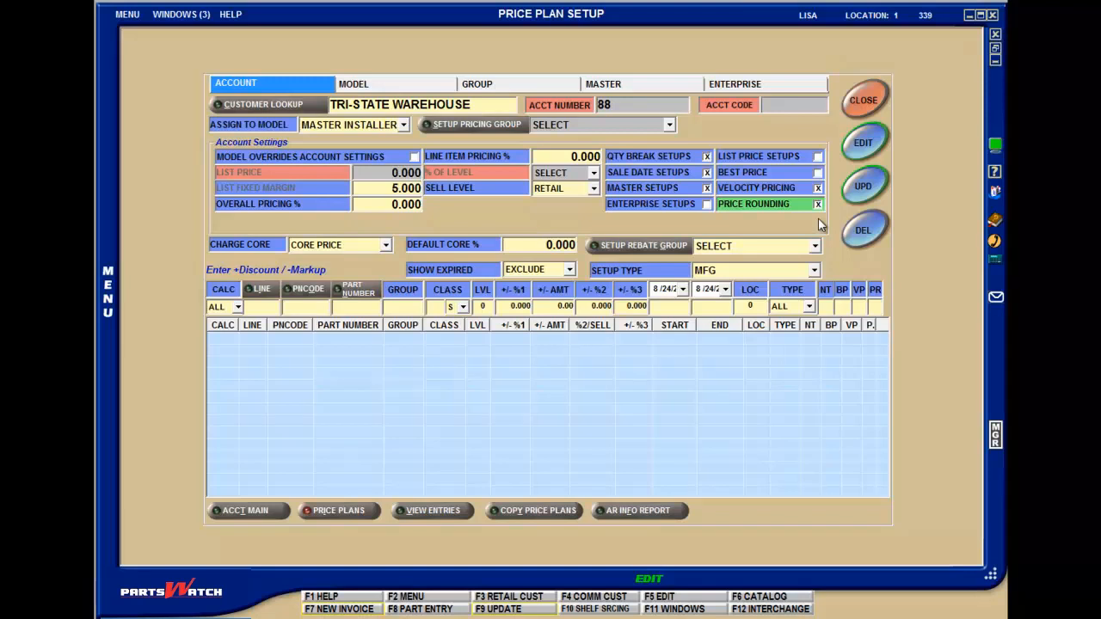
left_click(414, 157)
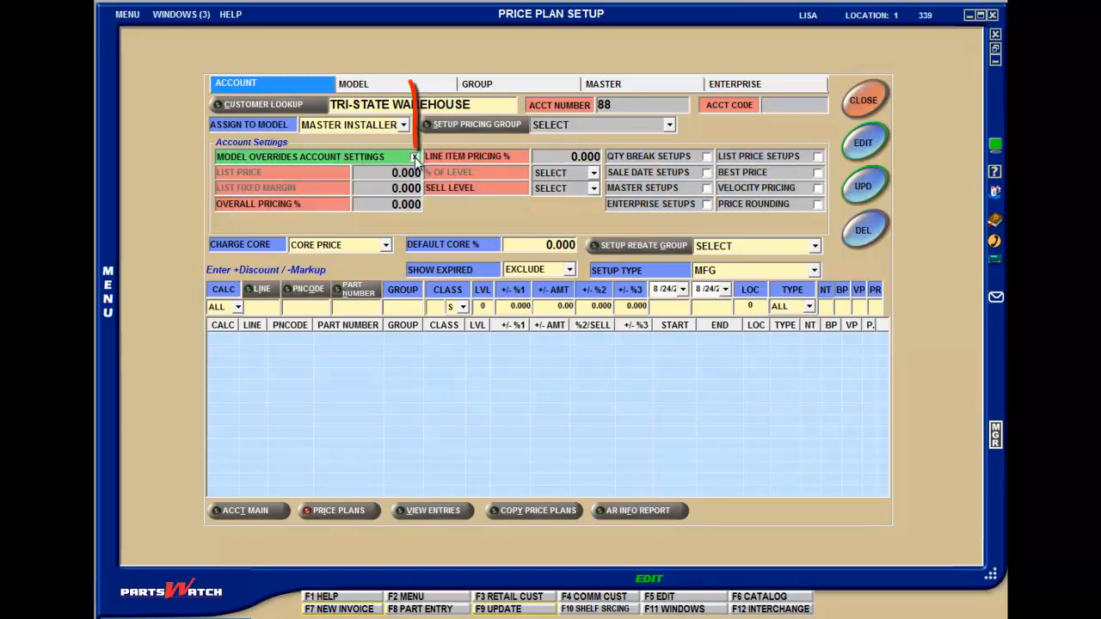
Step: Open the MASTER INSTALLER model's price plan and set its pricing group to AUTO PARTS STORE
left_click(379, 83)
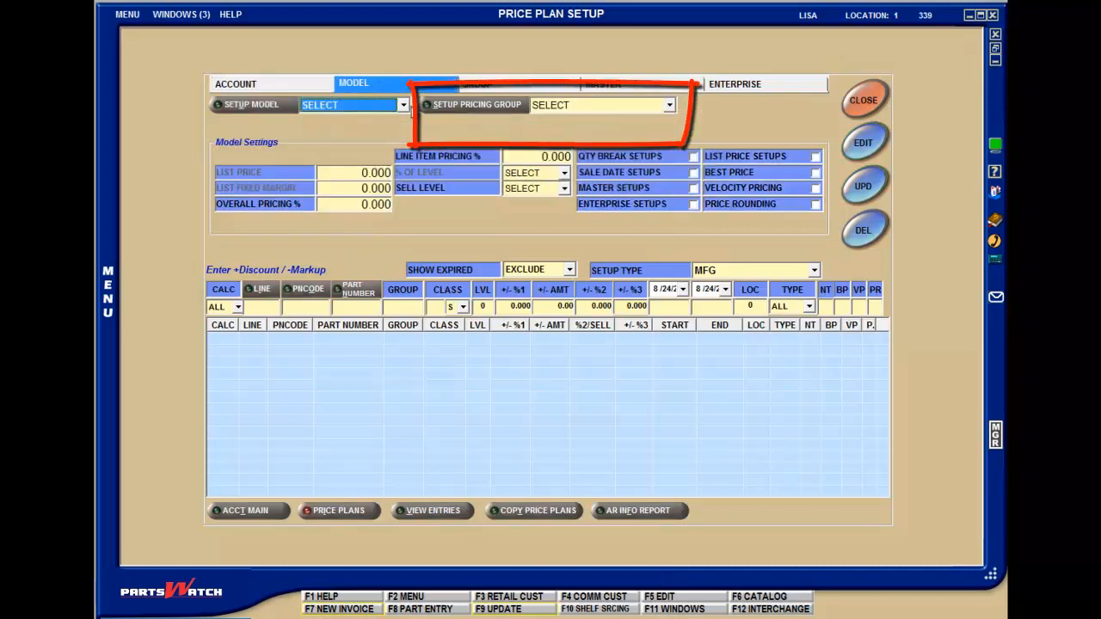
left_click(378, 104)
left_click(378, 127)
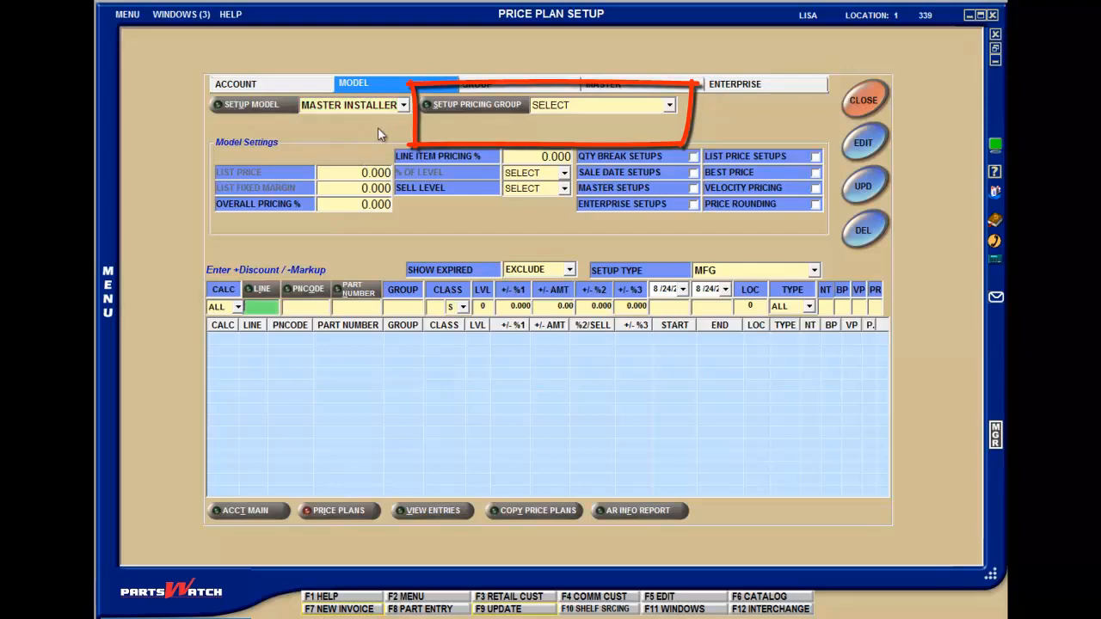
left_click(670, 105)
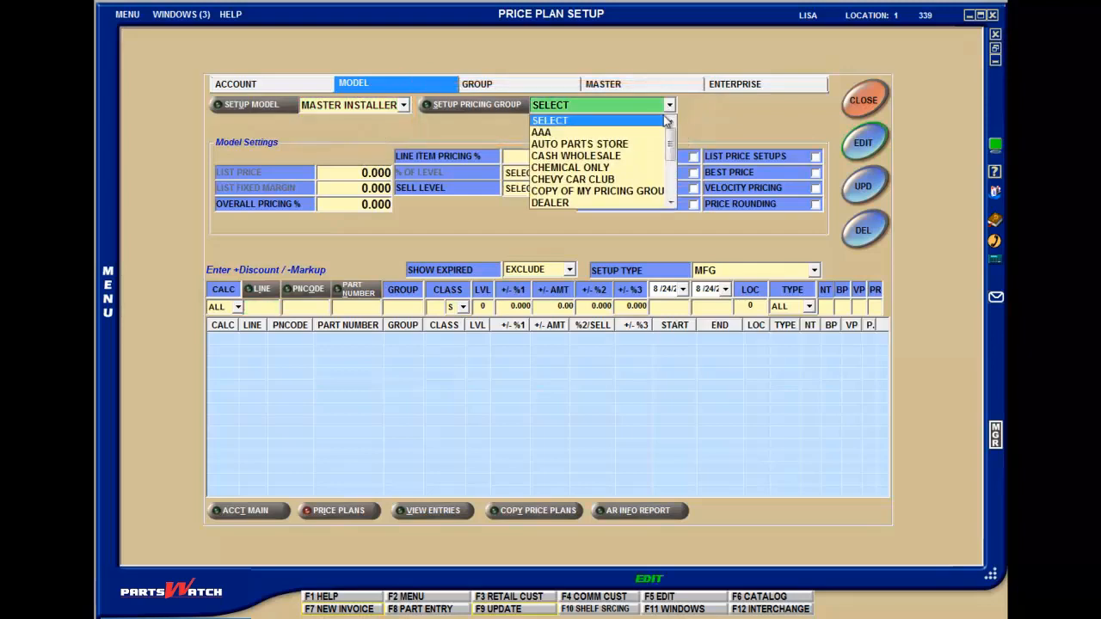
left_click(625, 151)
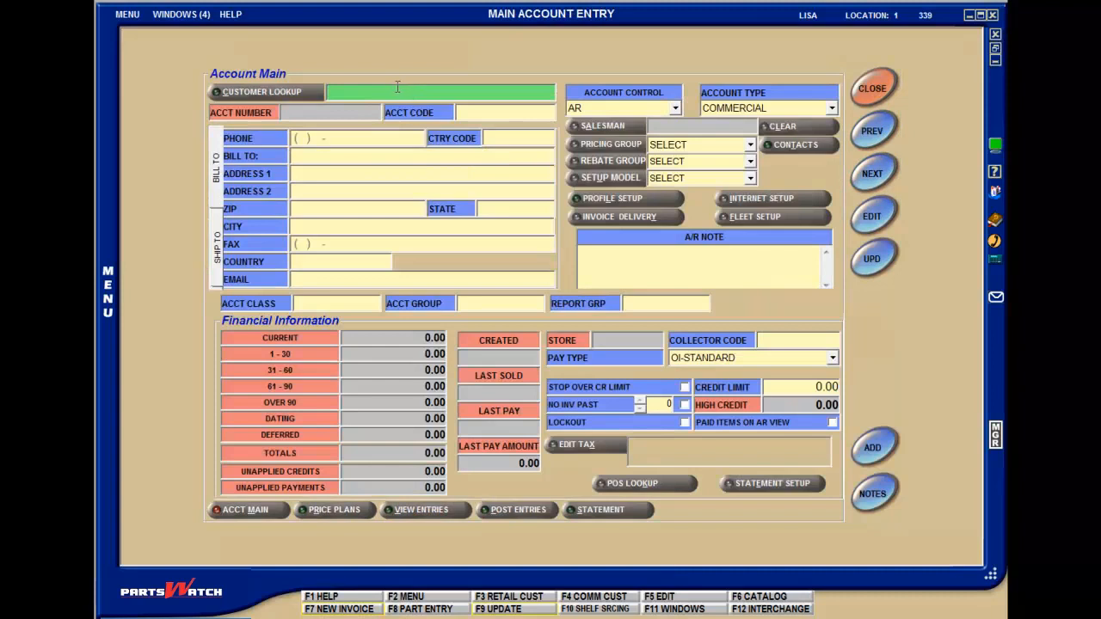
Step: Look up the customer account by its account number in Main Account Entry
type("88")
key("Return")
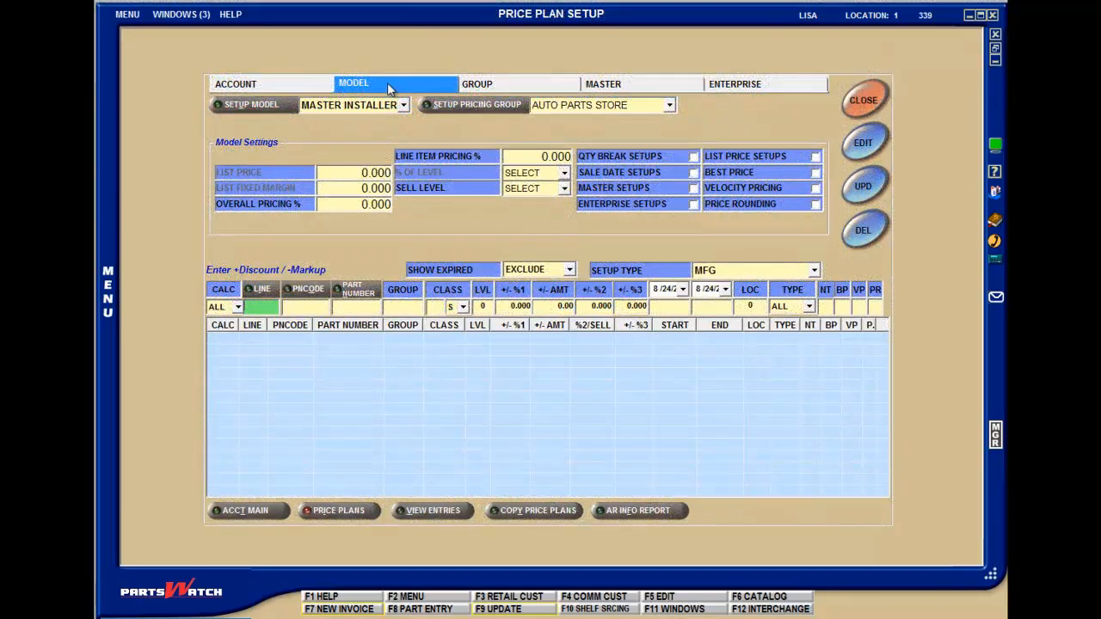
Step: View the group price plan, and add a pricing group named CASH with Best Price set to Y in the system's Group Setup
left_click(509, 89)
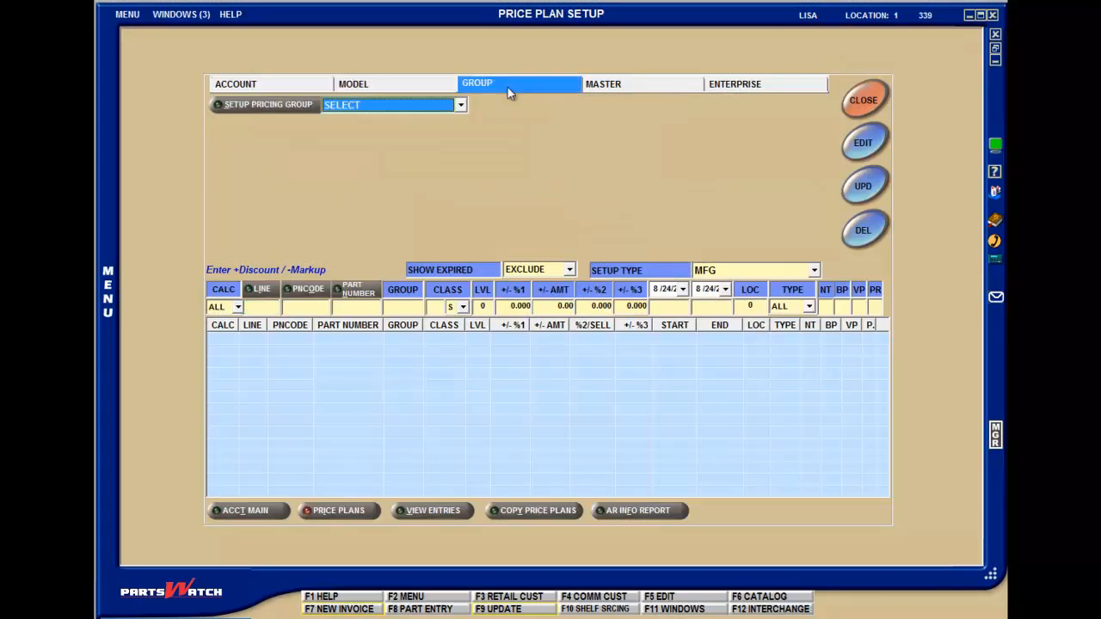
left_click(128, 14)
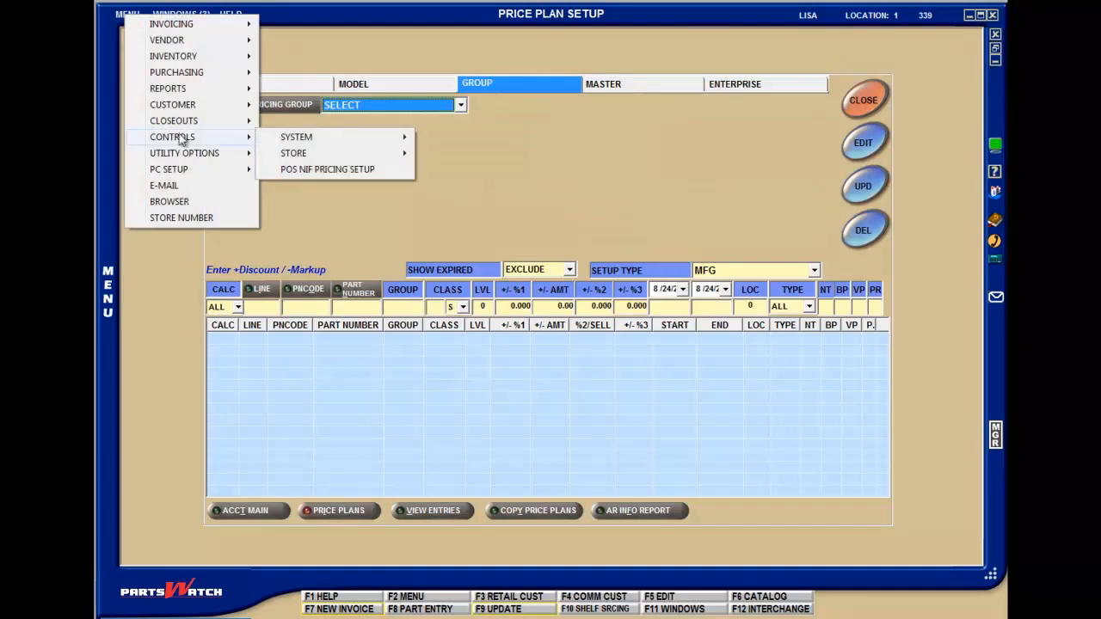
mouse_move(293, 140)
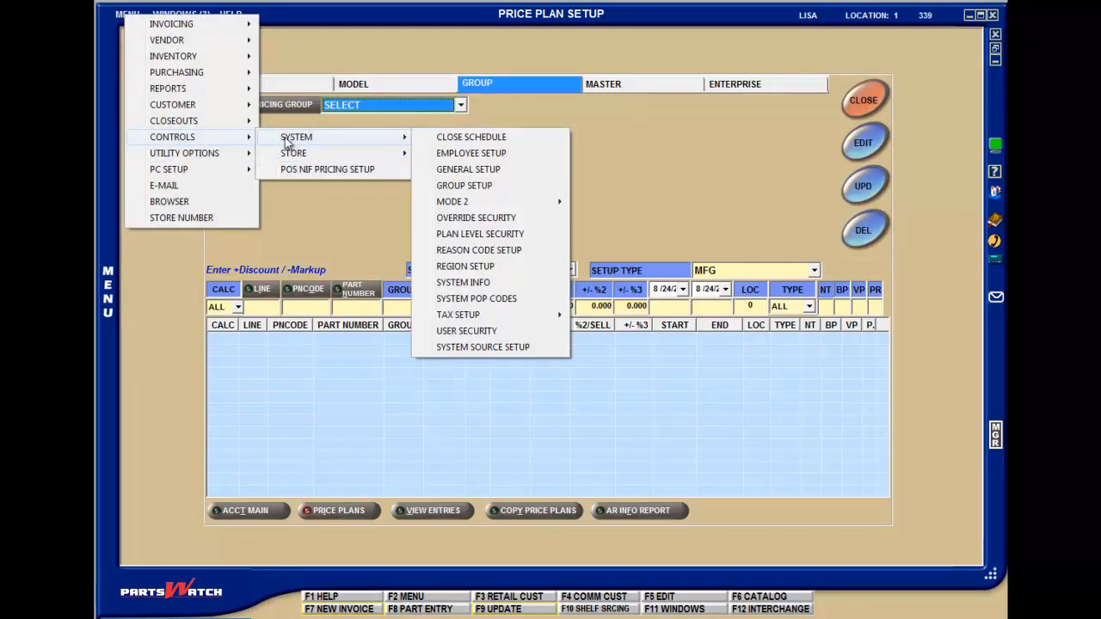
left_click(472, 185)
type("CASH")
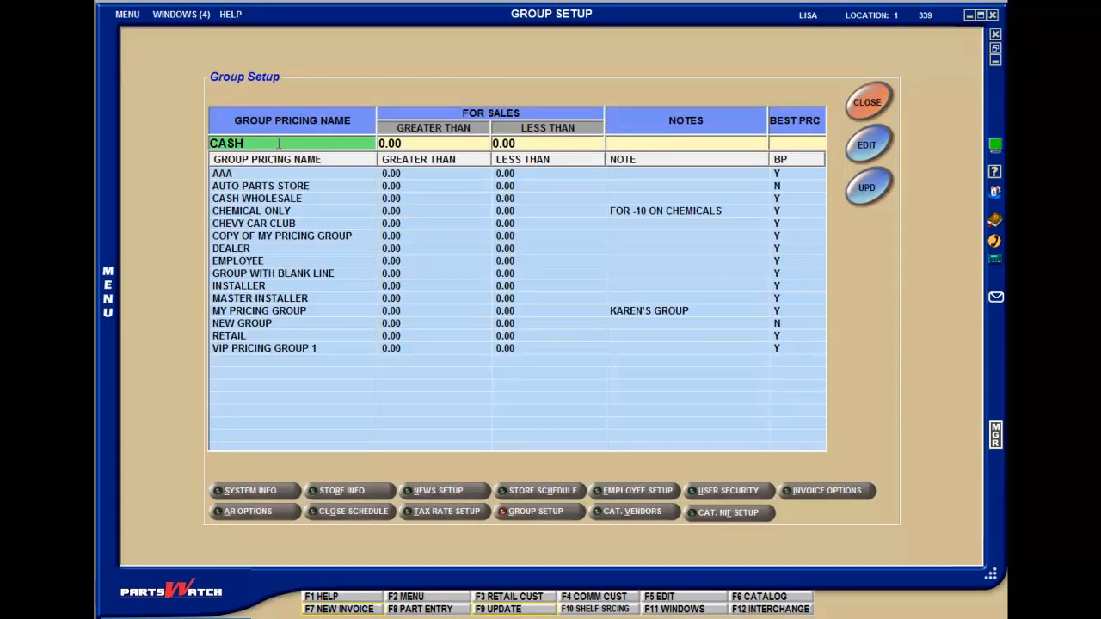
key("Tab")
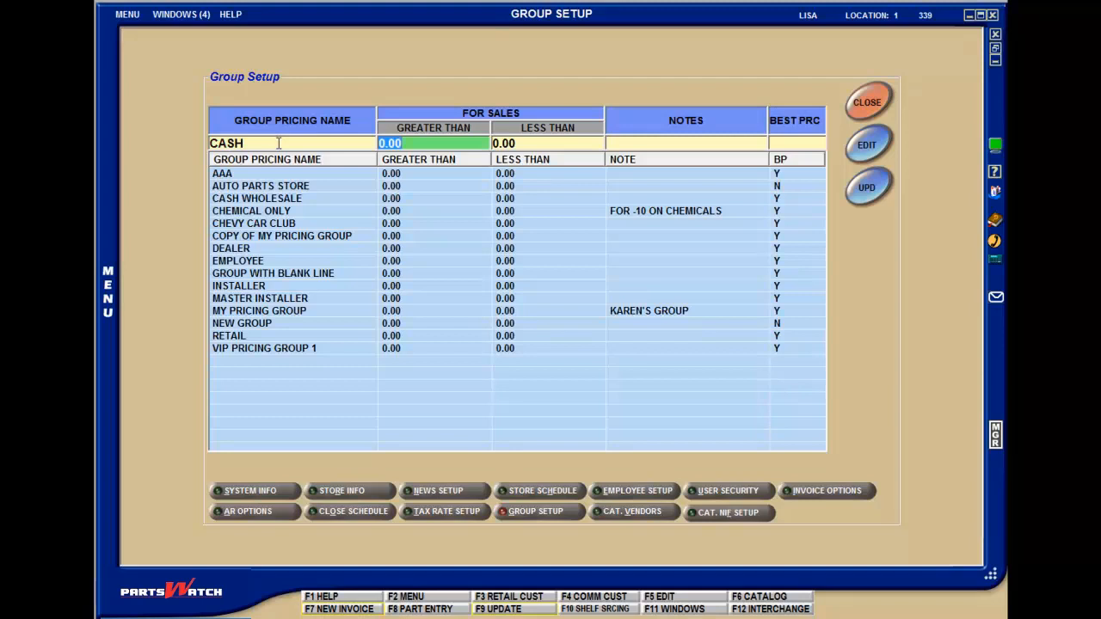
key("Tab")
key("Tab")
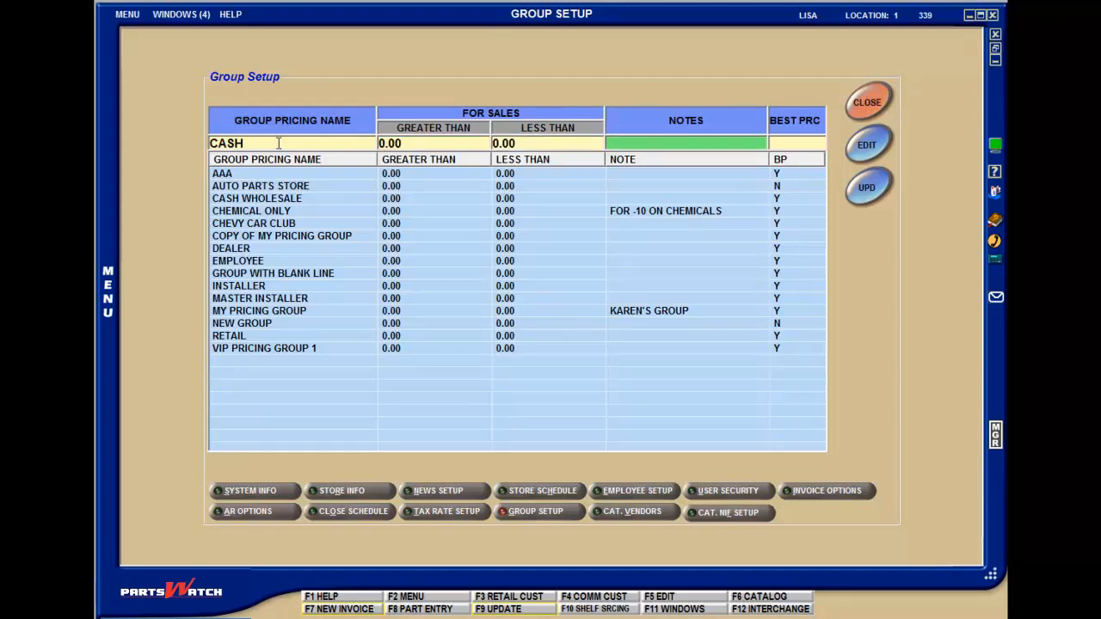
key("Tab")
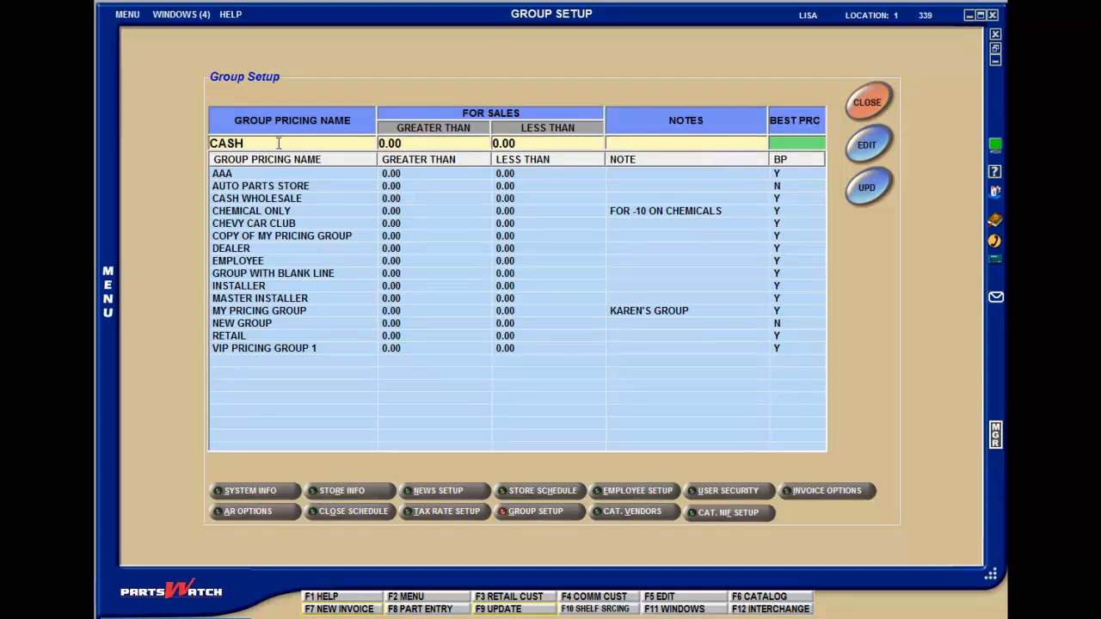
type("Y")
key("Return")
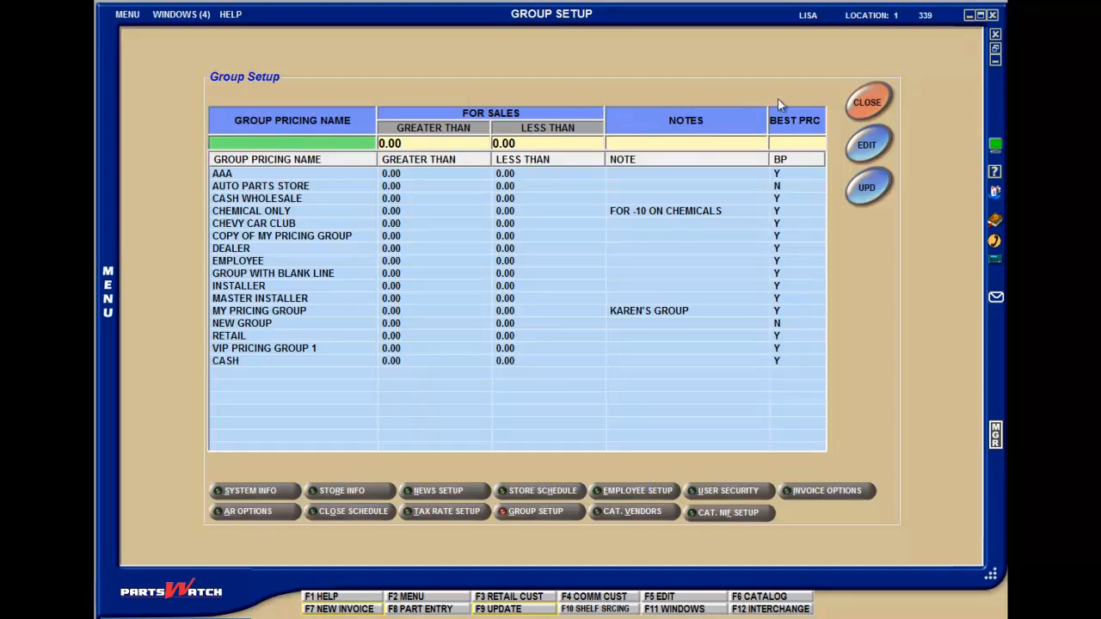
left_click(868, 104)
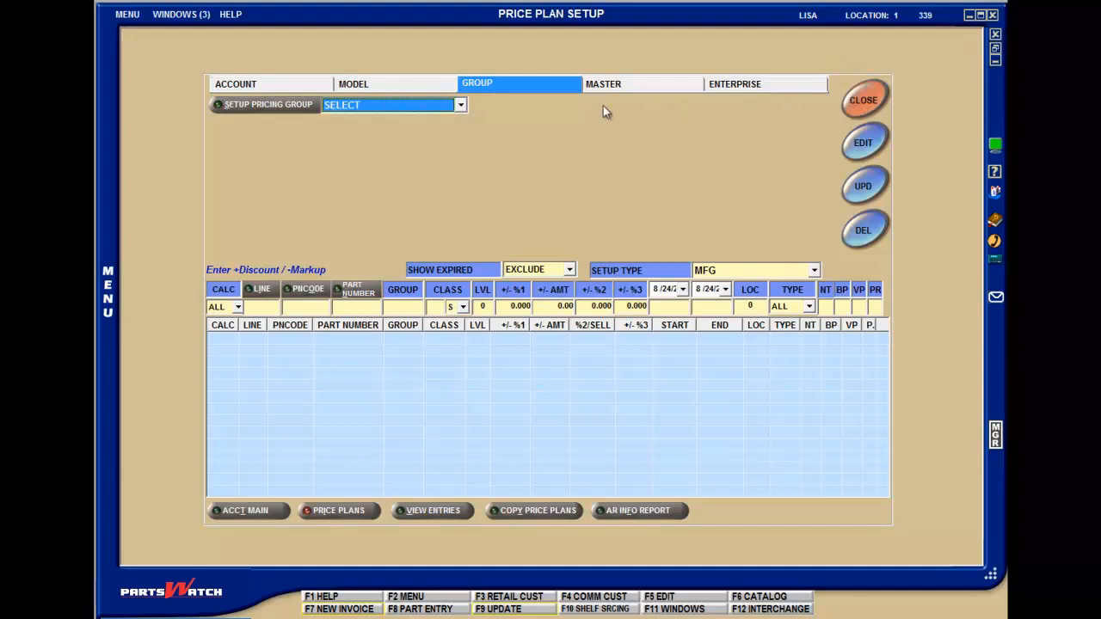
Step: View the pricing groups available for the group price plan and return to the account price plan
left_click(462, 105)
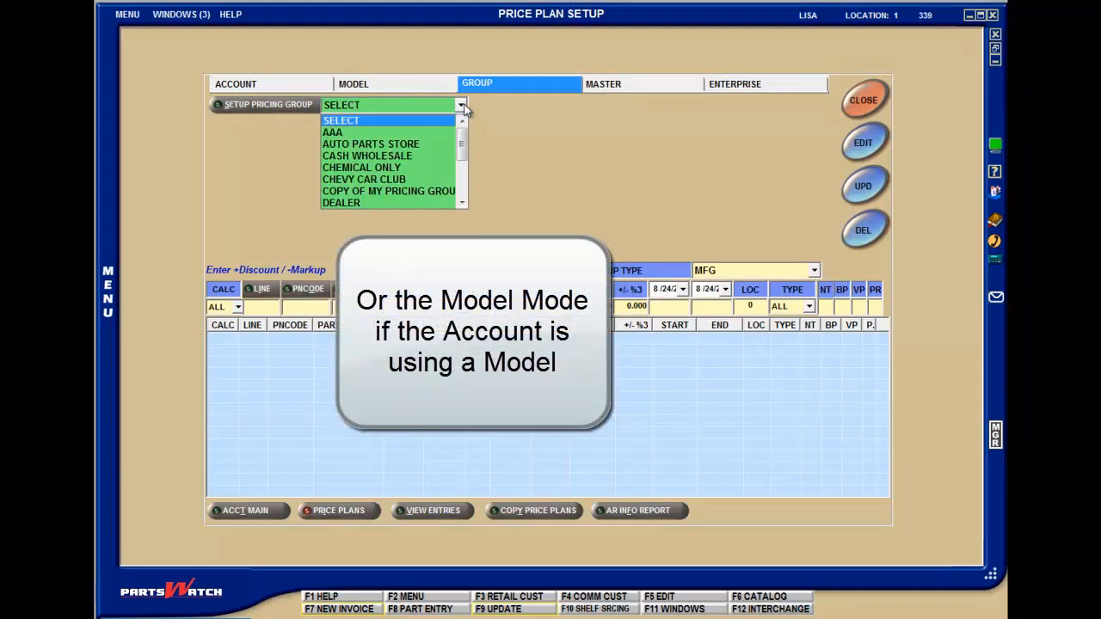
left_click(463, 105)
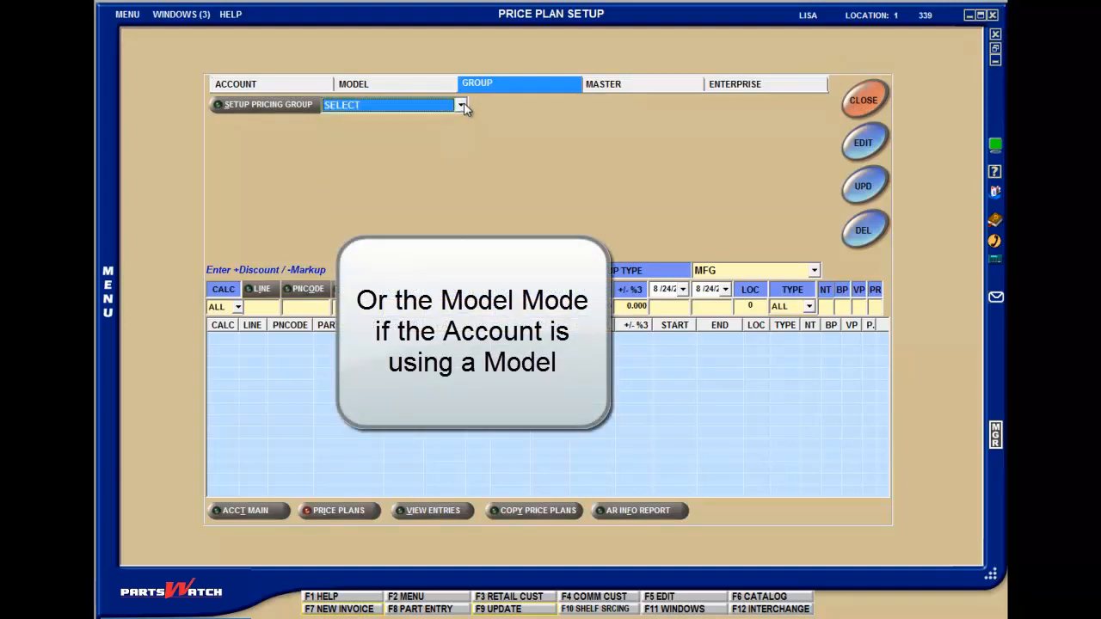
left_click(311, 85)
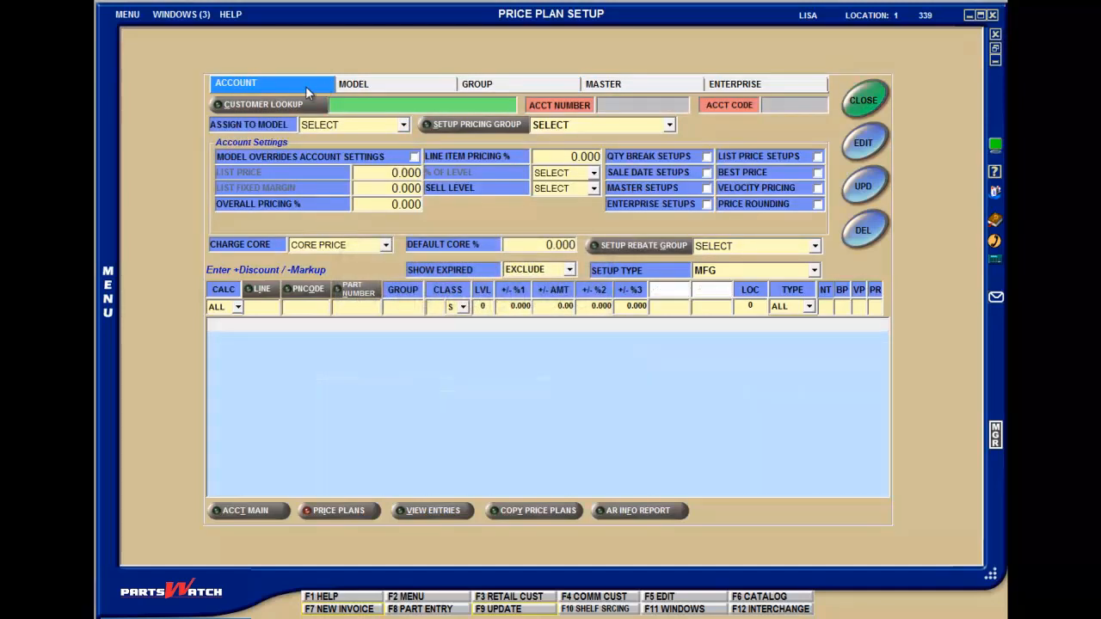
Step: Open the customer Account Mass Update utility and go to its price plans
left_click(126, 16)
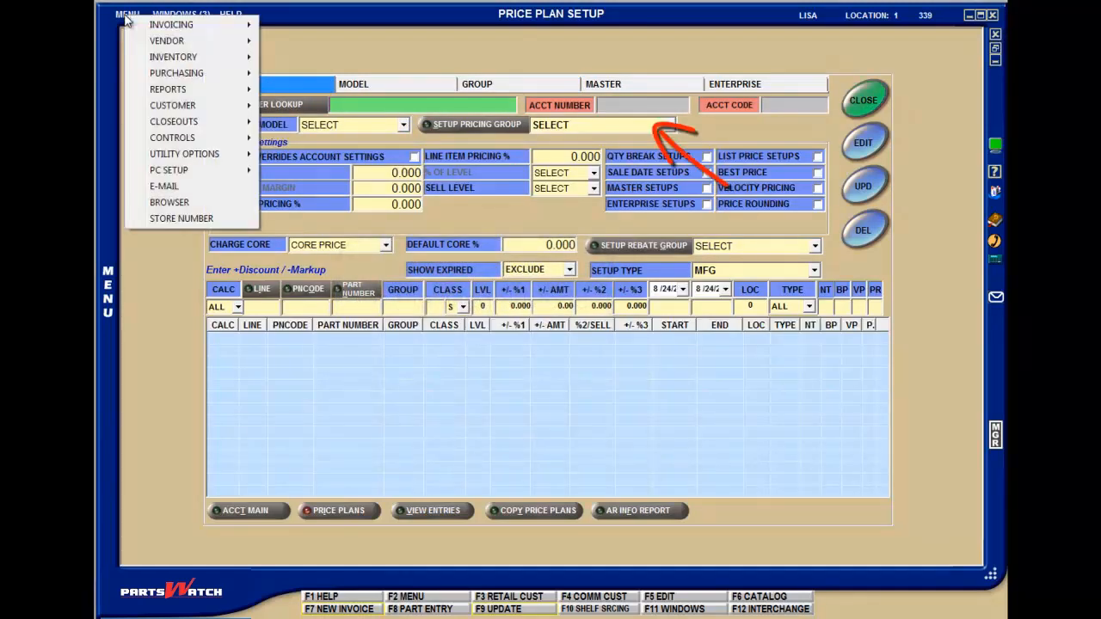
mouse_move(168, 105)
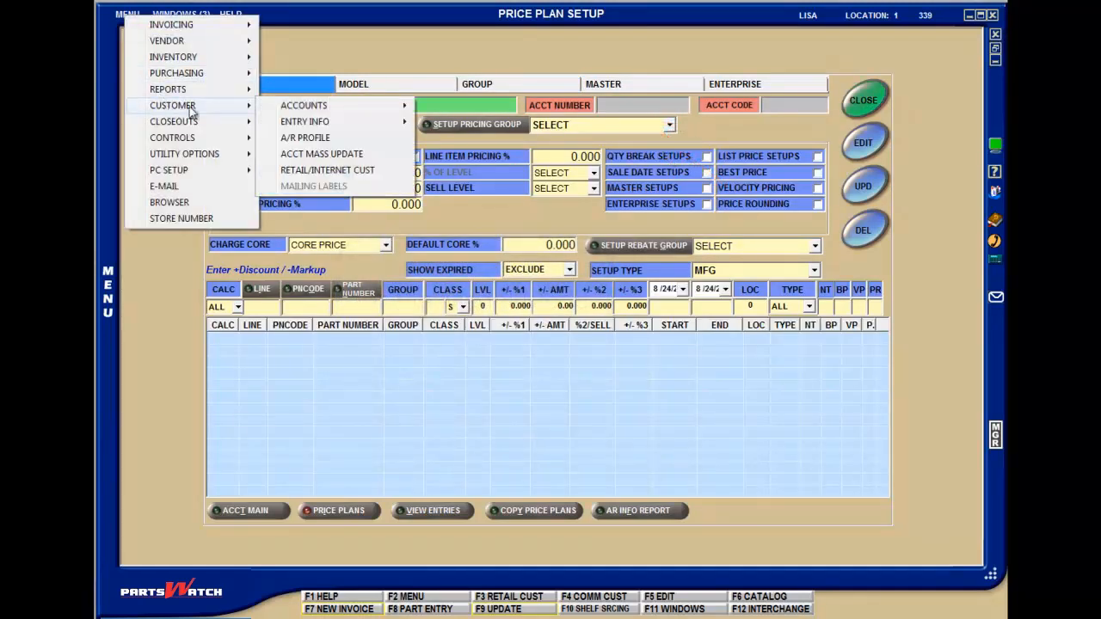
left_click(310, 153)
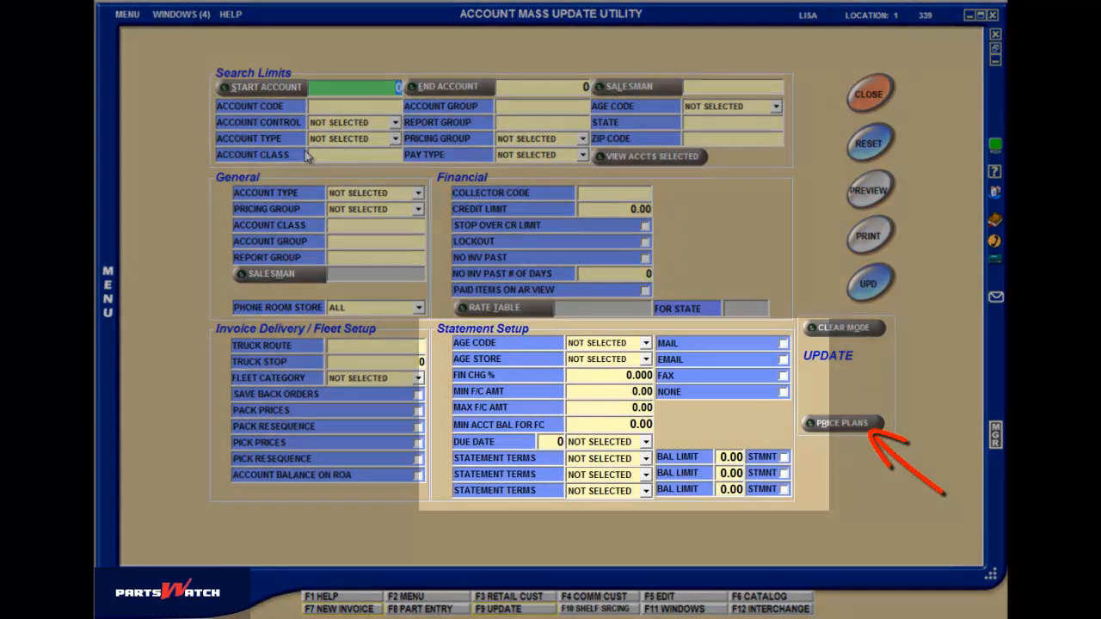
left_click(831, 424)
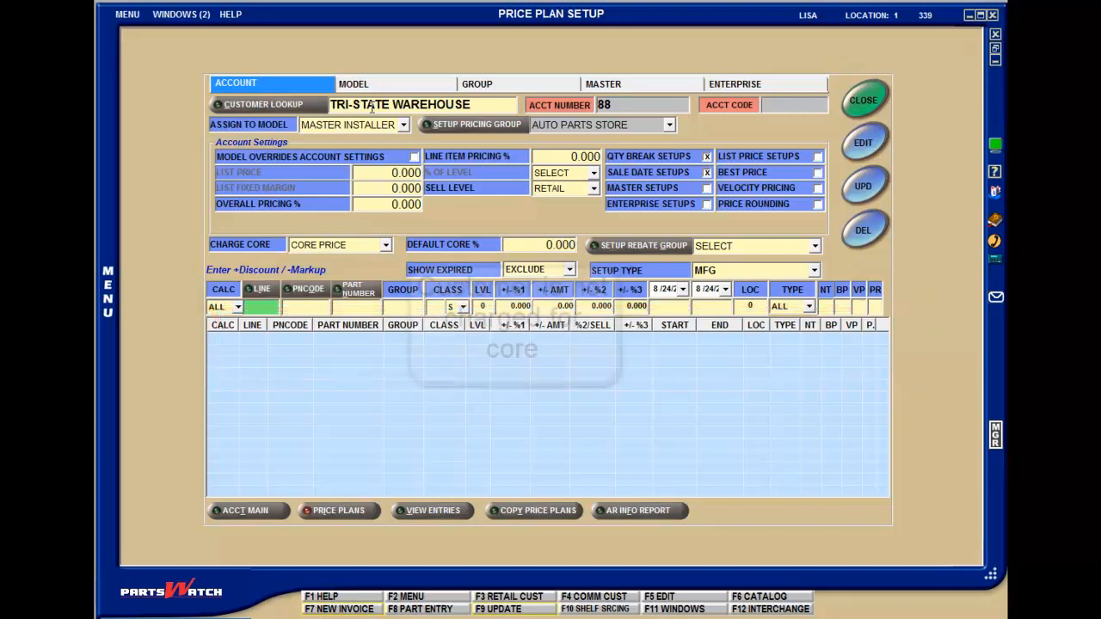
Step: Try NO CHARGE as the account's Charge Core option and switch it to USE MARGIN %
left_click(370, 246)
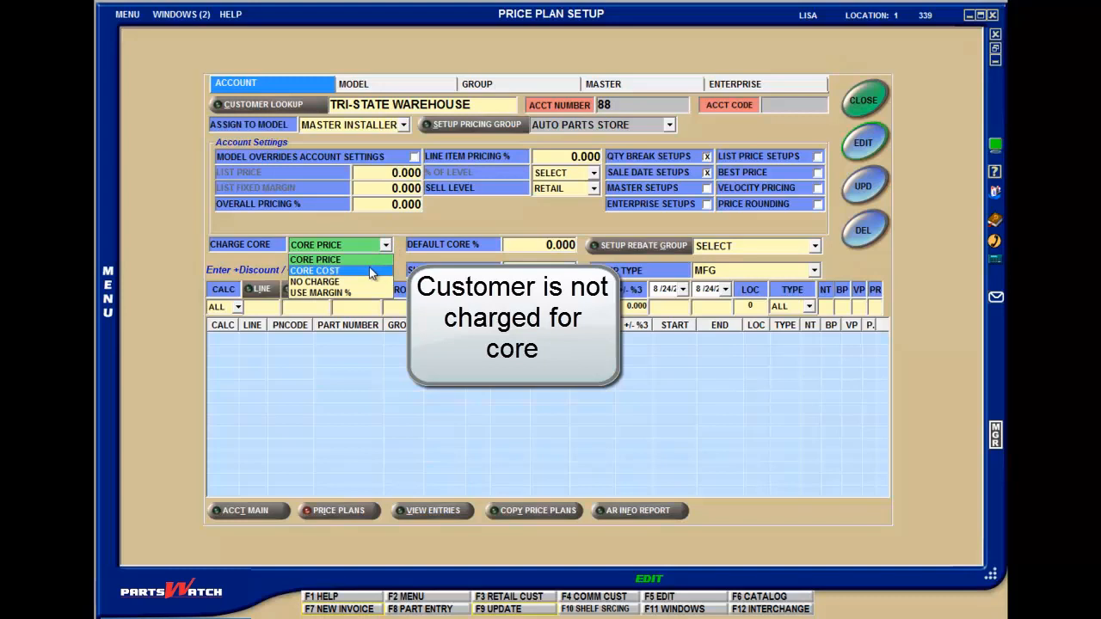
left_click(368, 282)
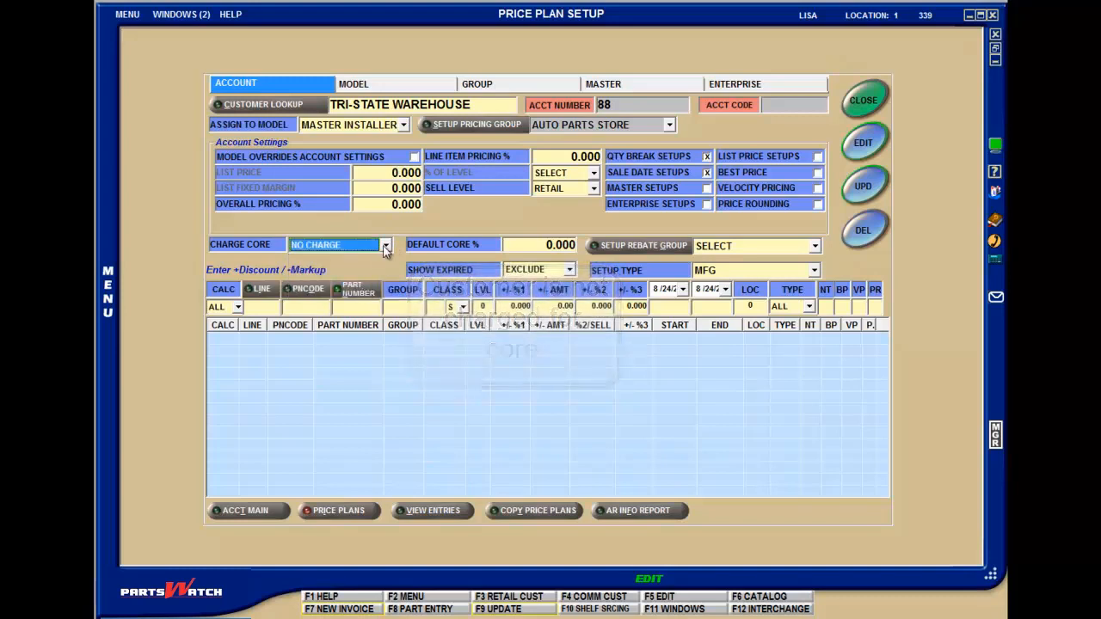
left_click(386, 246)
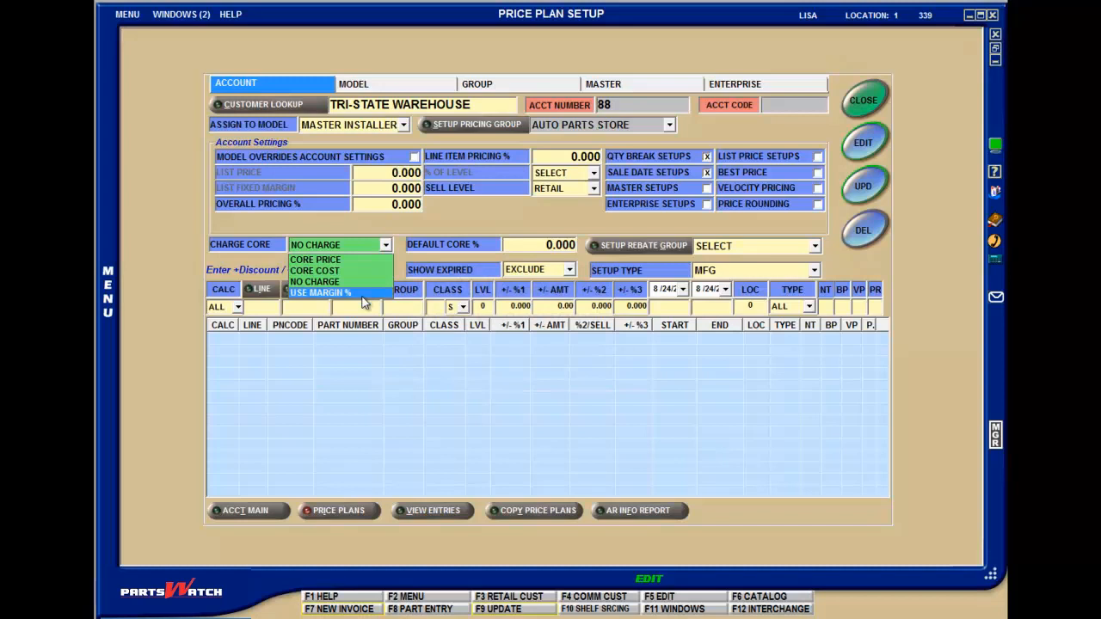
left_click(365, 295)
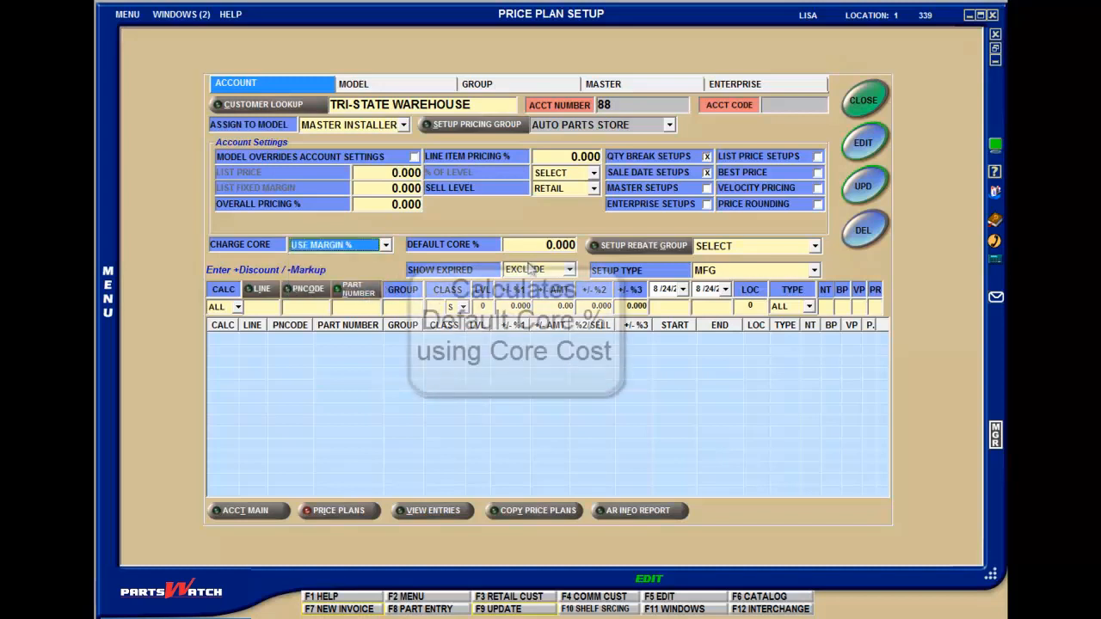
Step: Try a Default Core % of 5 for the account and reset it to 0
key("Tab")
left_click(551, 246)
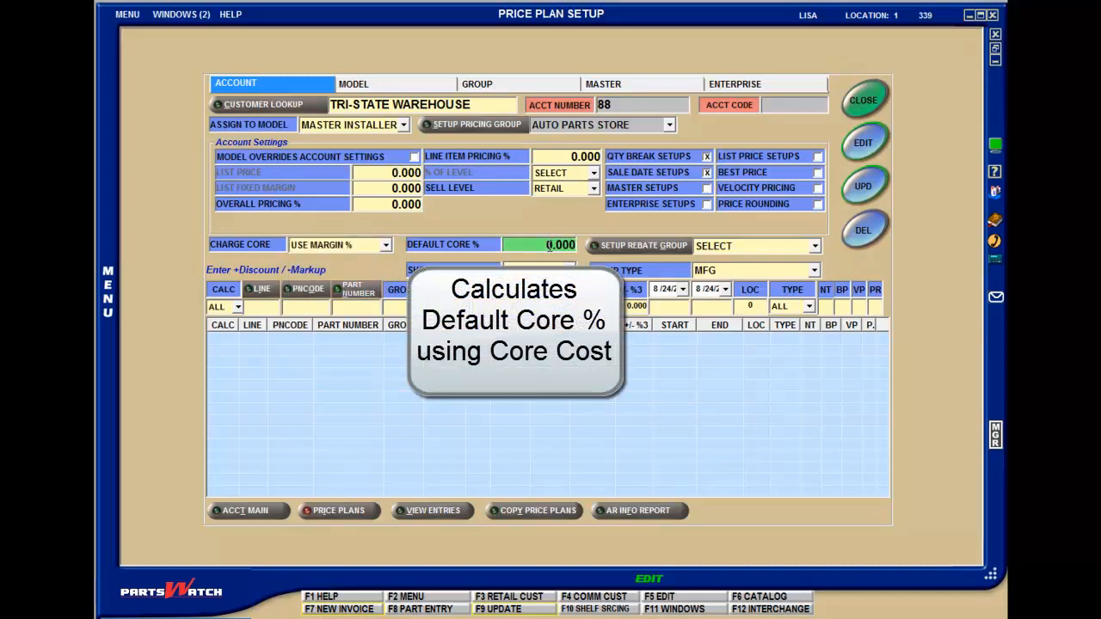
type("5")
key("Tab")
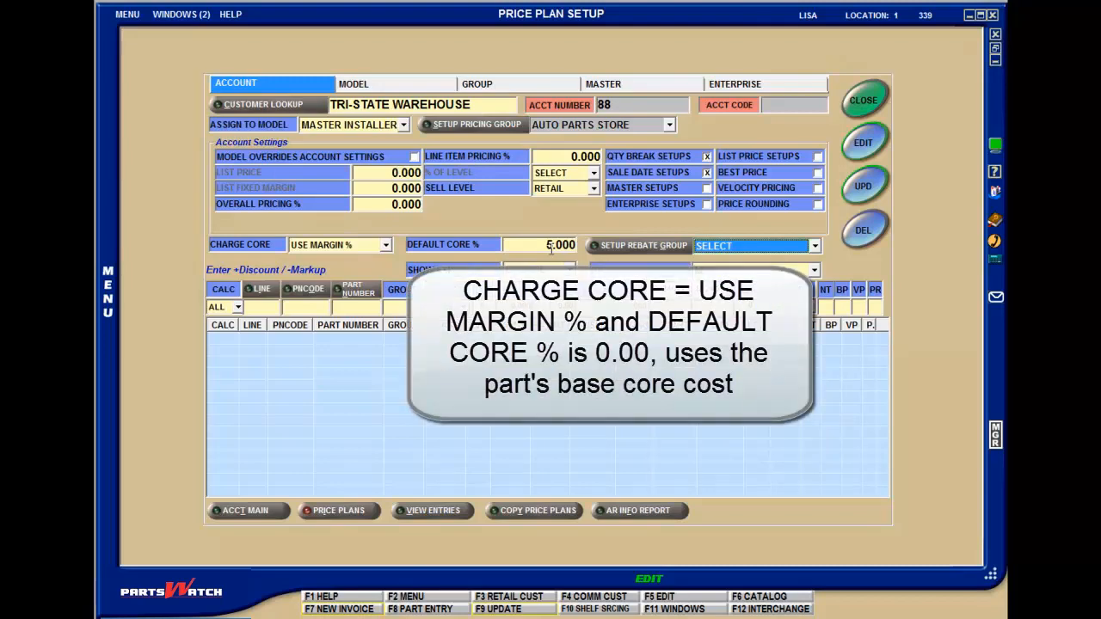
left_click(551, 246)
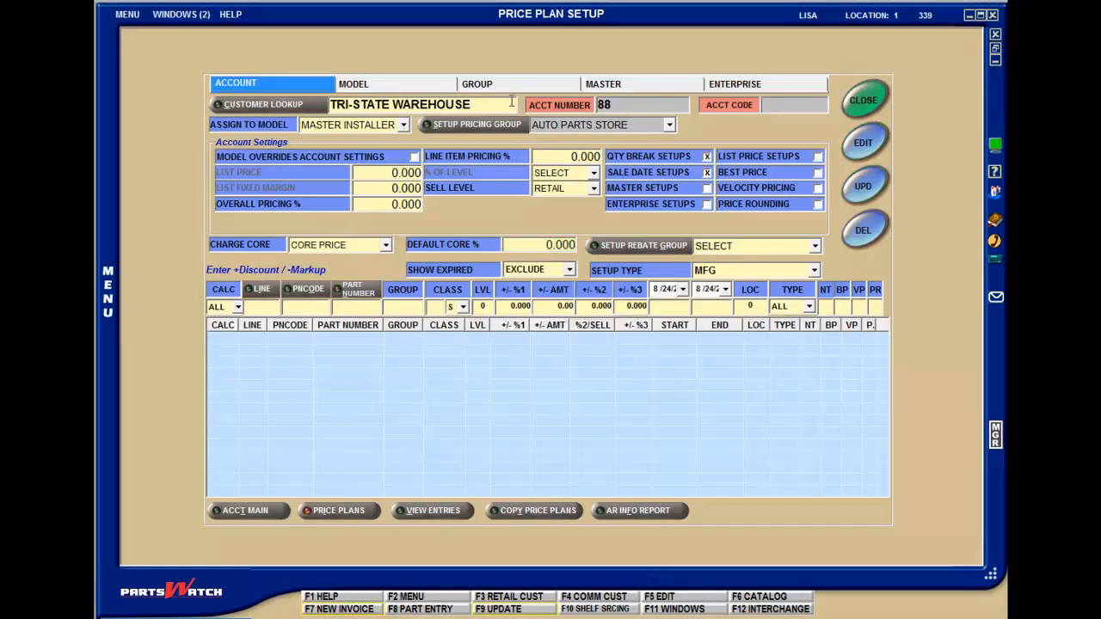
Step: Load the Eastern Manufacturing Inc account for editing and set its entry row's Calc type to CORE
left_click(512, 103)
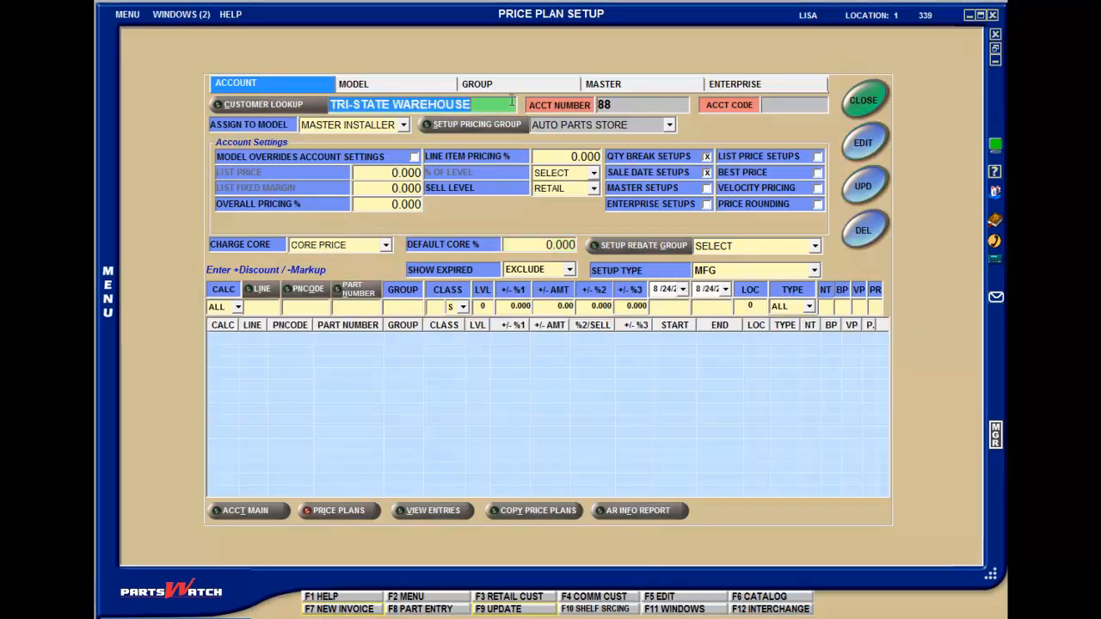
type("92")
key("Return")
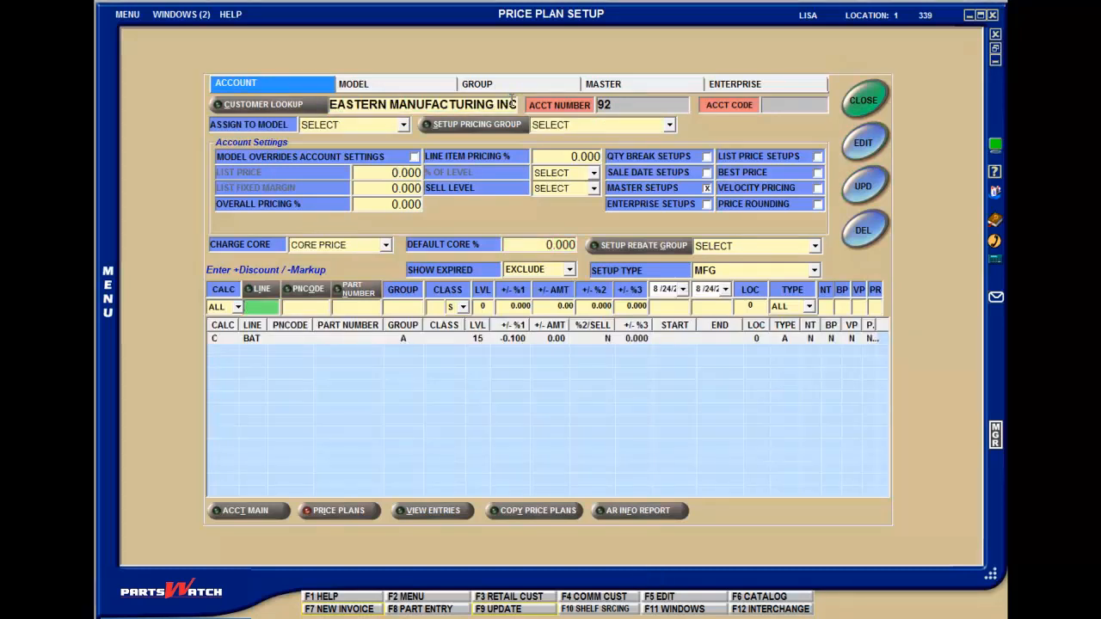
key("F5")
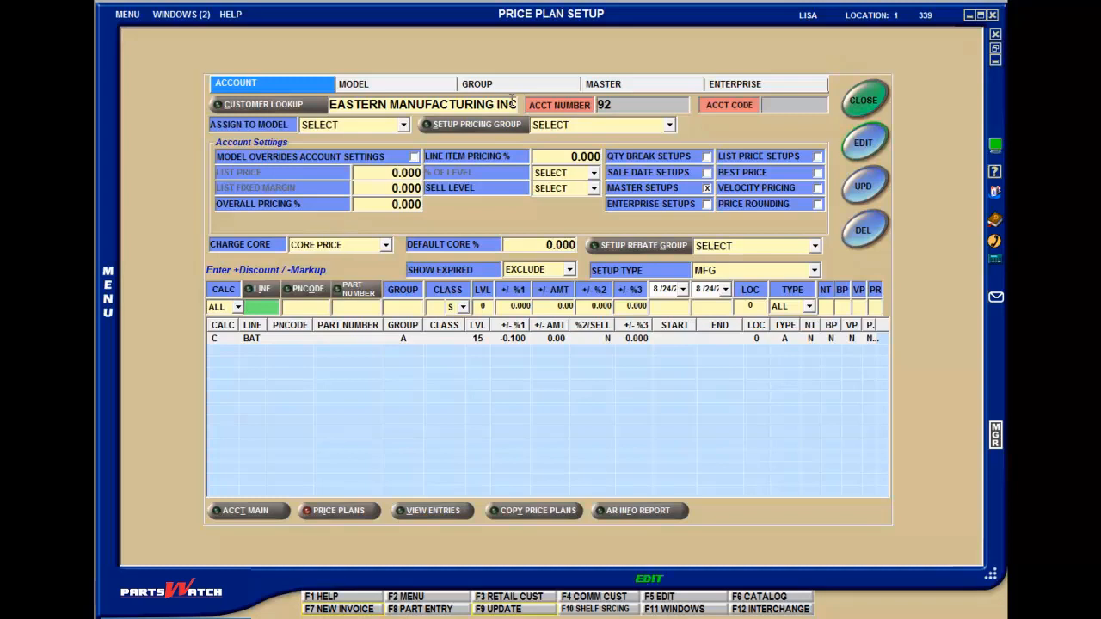
left_click(236, 308)
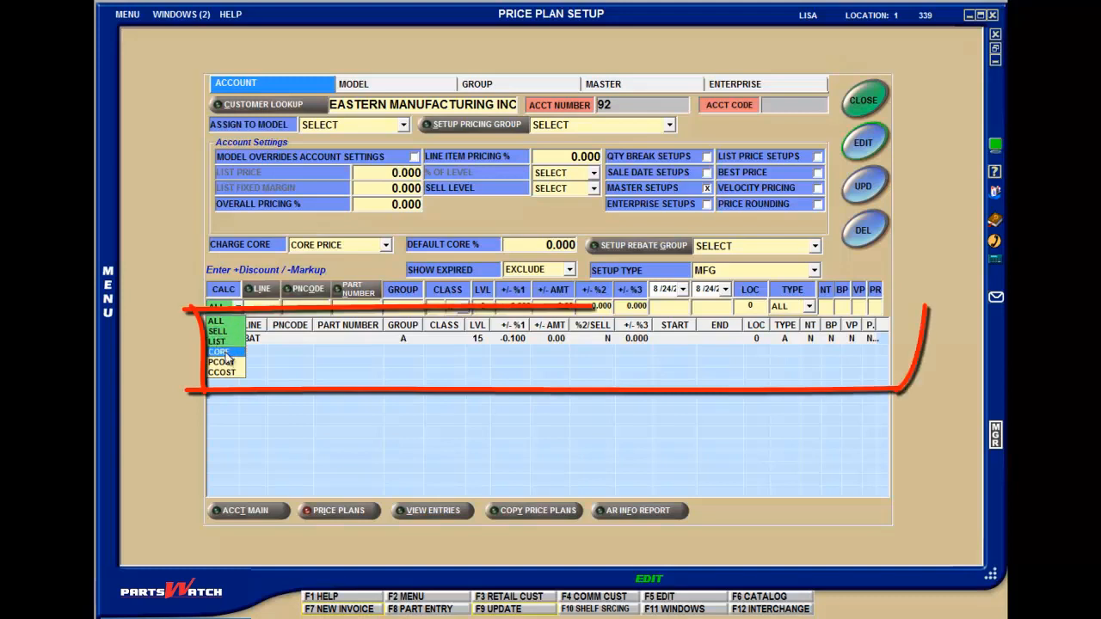
left_click(223, 352)
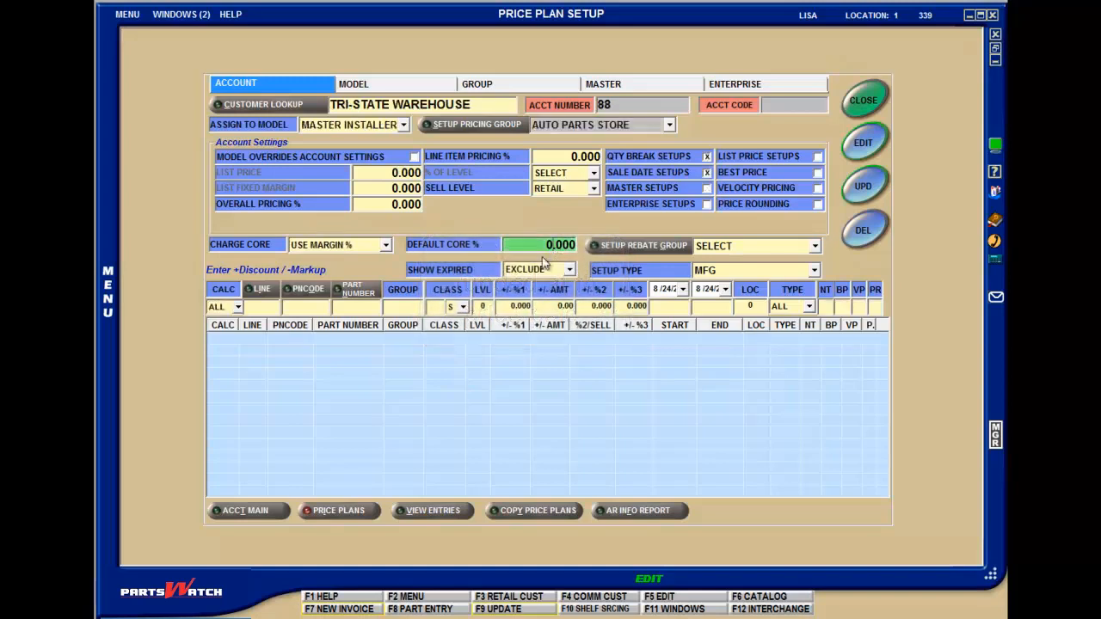
Step: Set the Calc type to CORE in the Tri-State Warehouse account's entry row
left_click(237, 307)
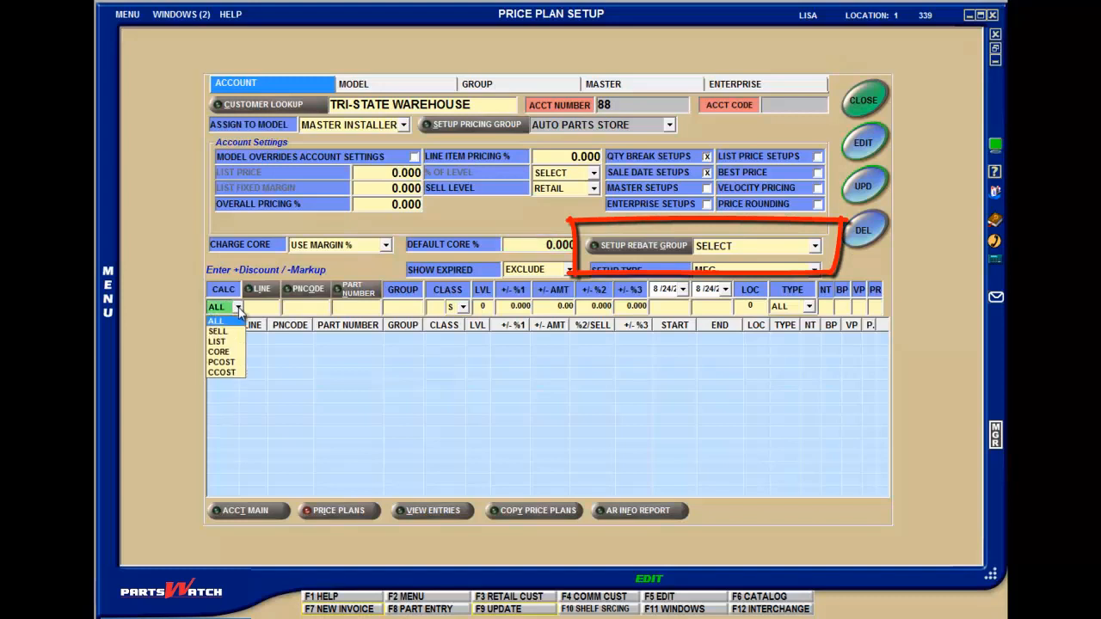
left_click(237, 352)
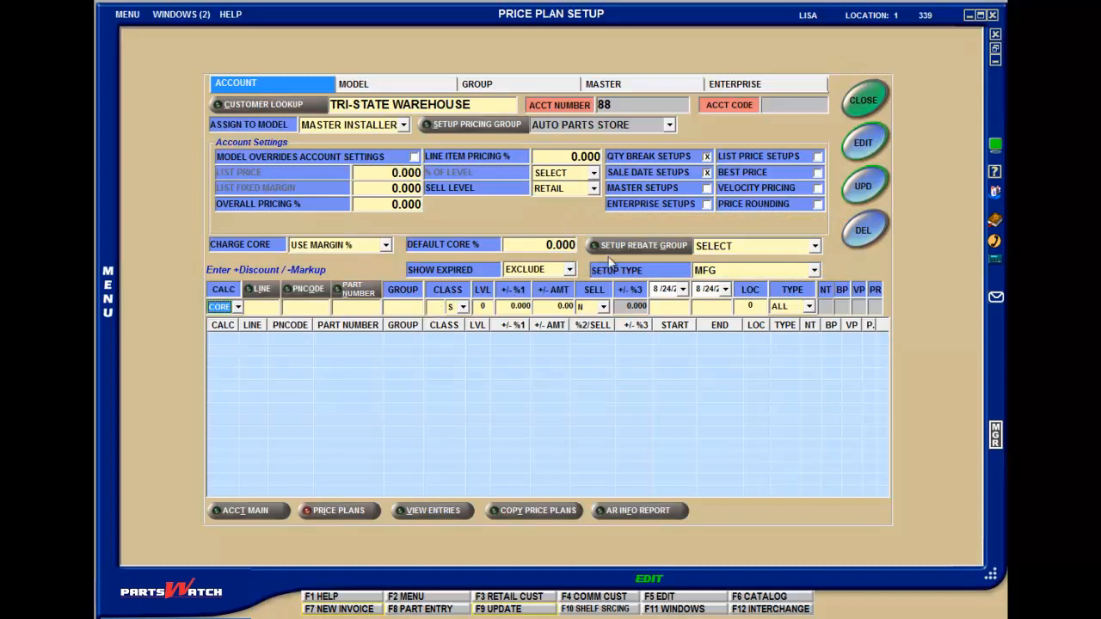
Step: Add a rebate group named CASH without notes and return to the account's price plan
left_click(645, 246)
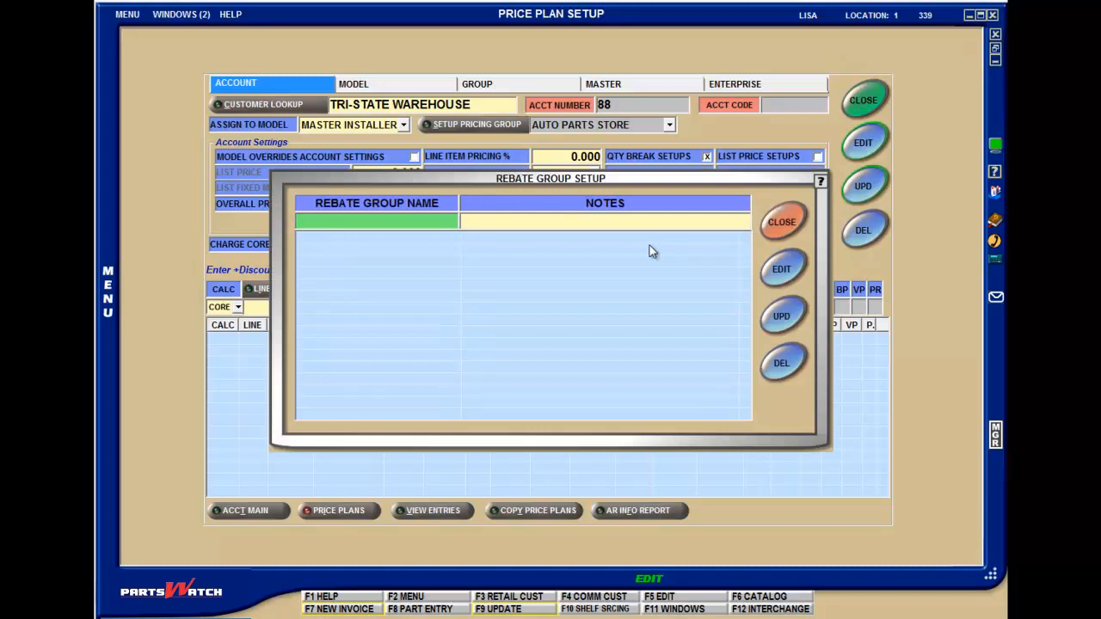
type("CASH")
key("Return")
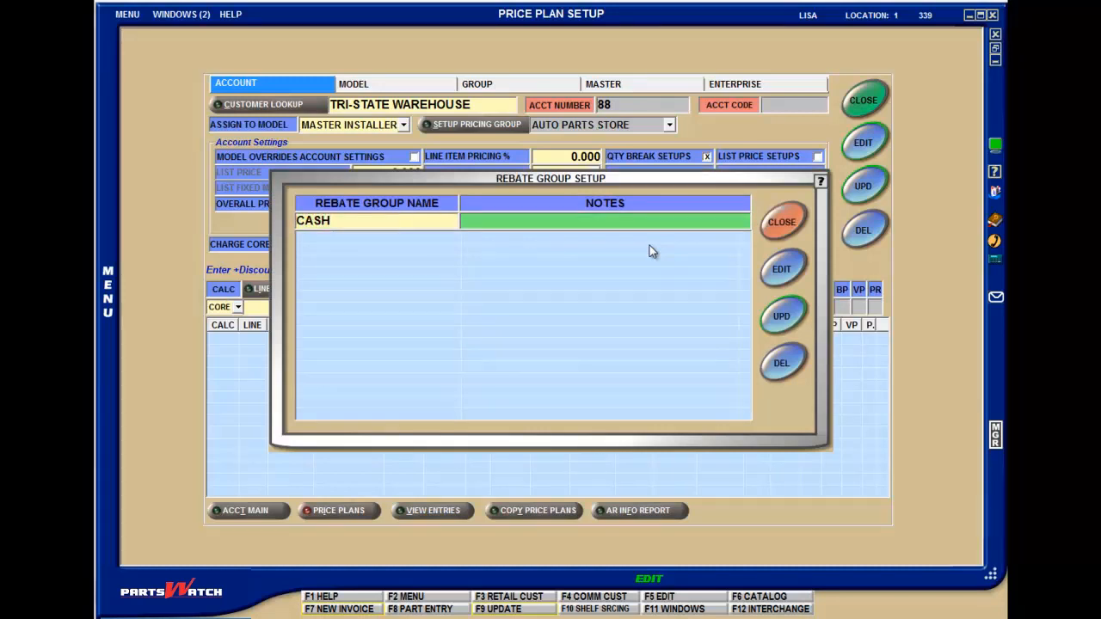
key("Return")
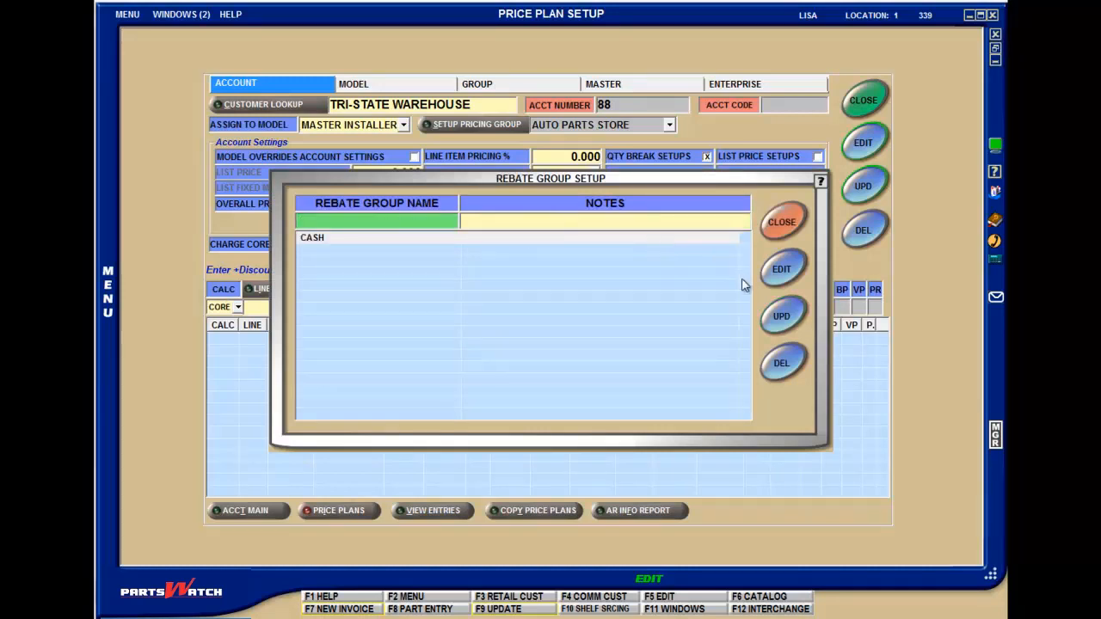
left_click(777, 230)
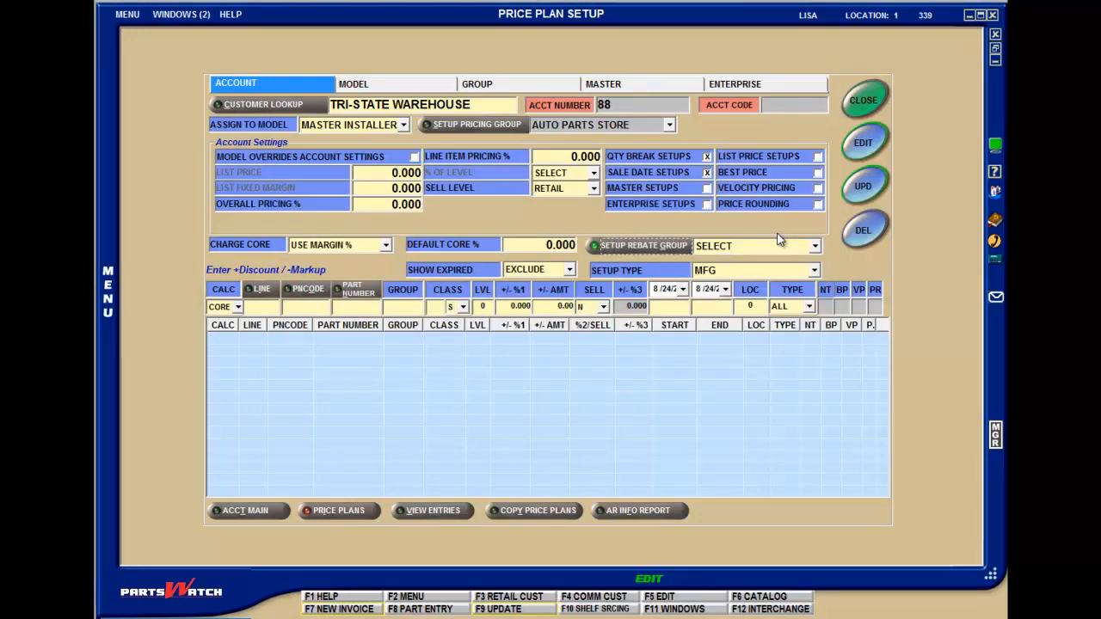
Step: Review the model, group, master and enterprise price plan setups, and return to the account-level setup
left_click(285, 83)
left_click(368, 86)
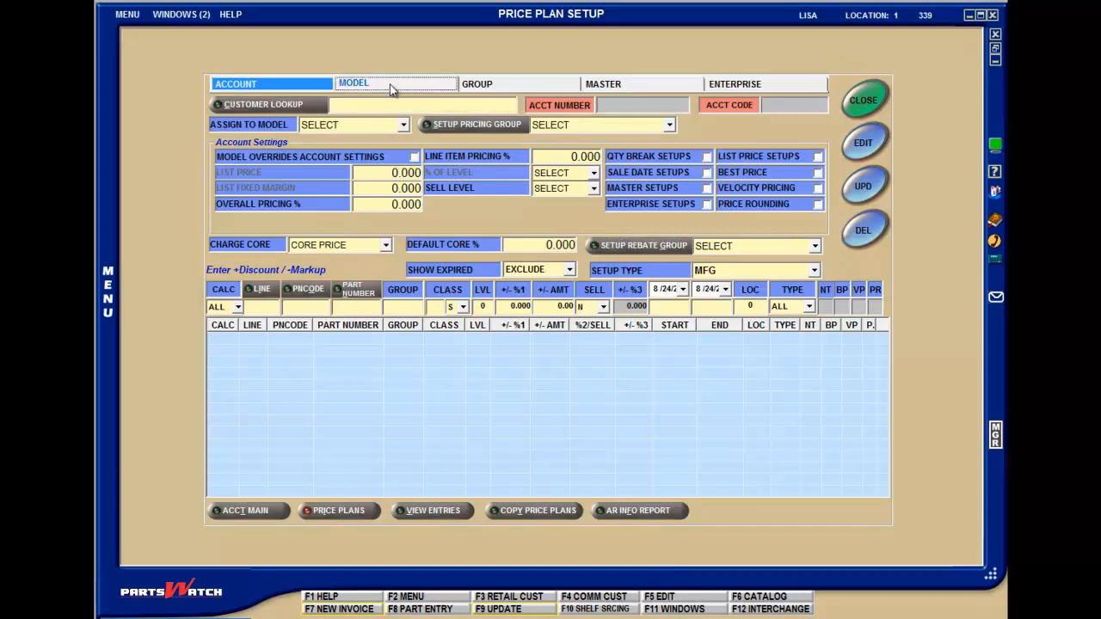
left_click(509, 90)
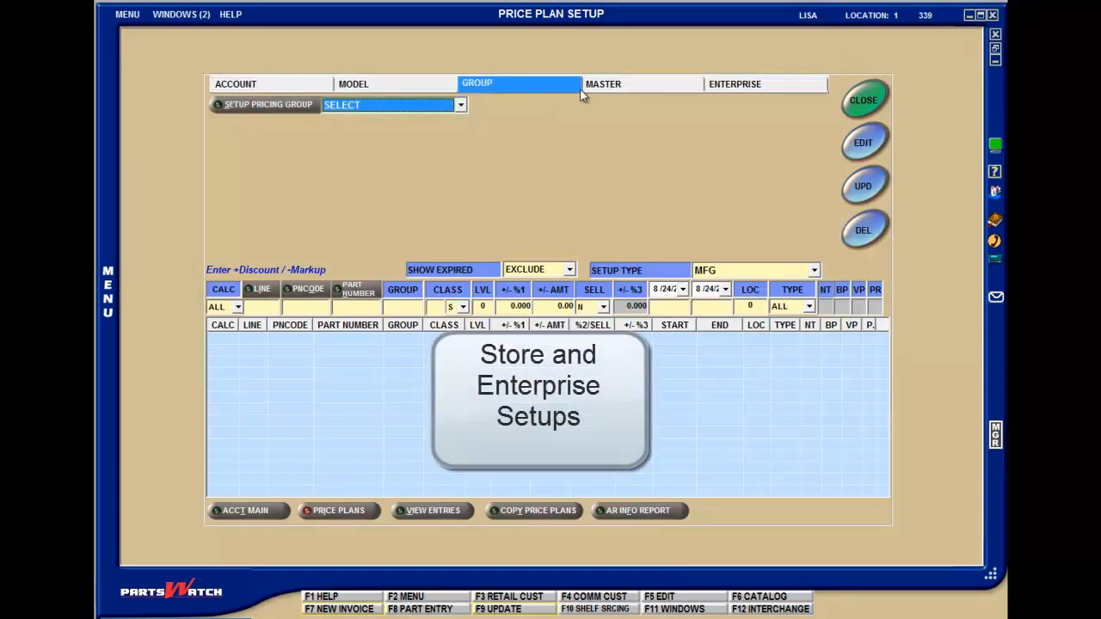
left_click(628, 86)
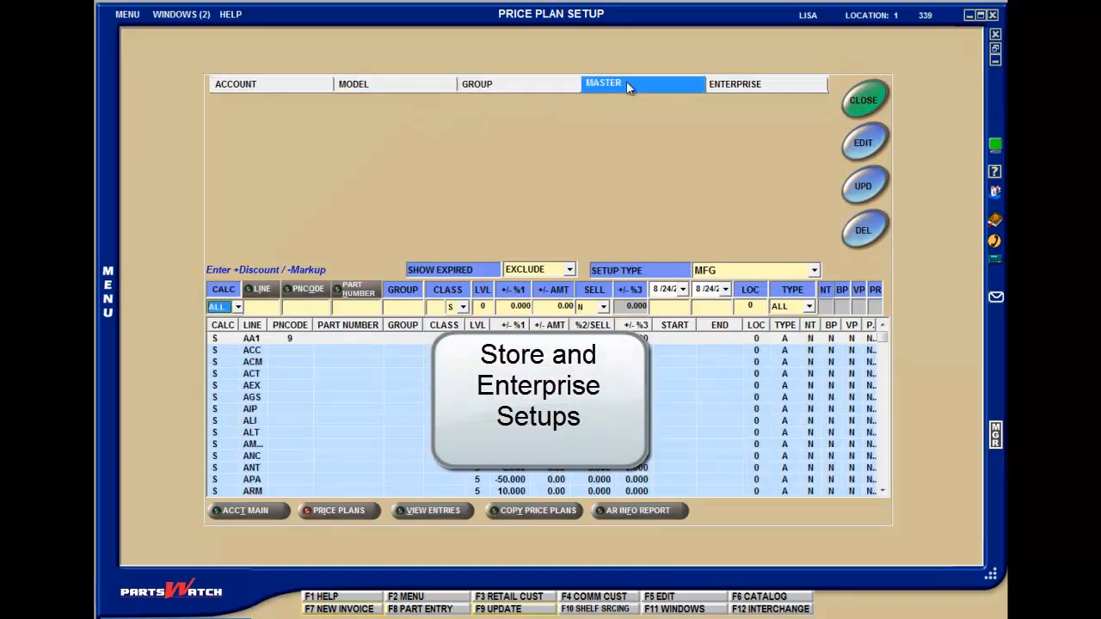
left_click(737, 86)
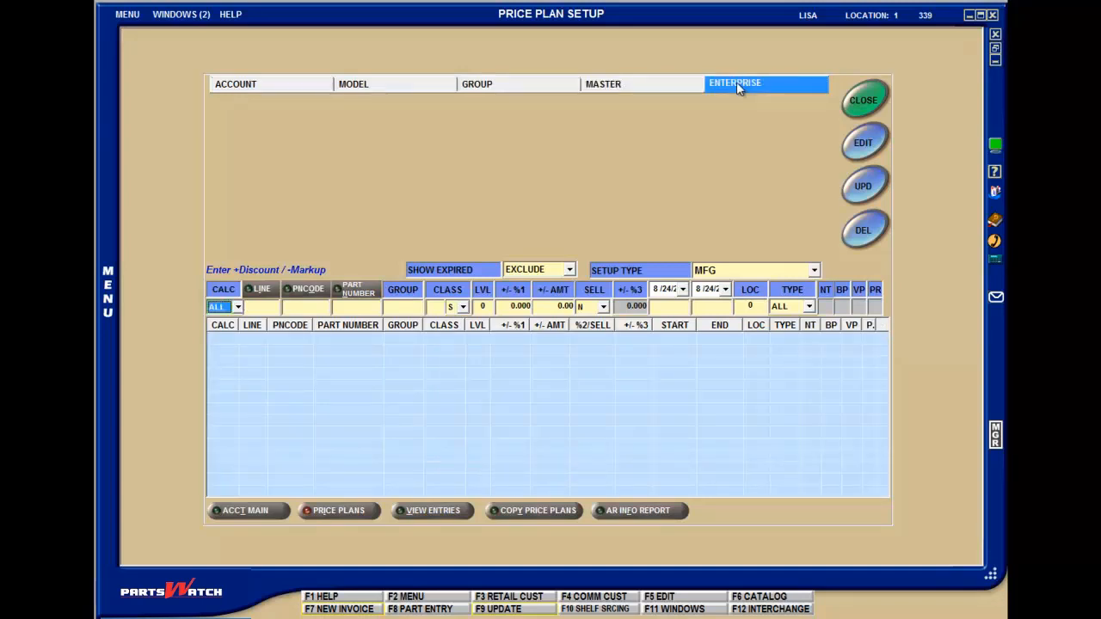
left_click(318, 83)
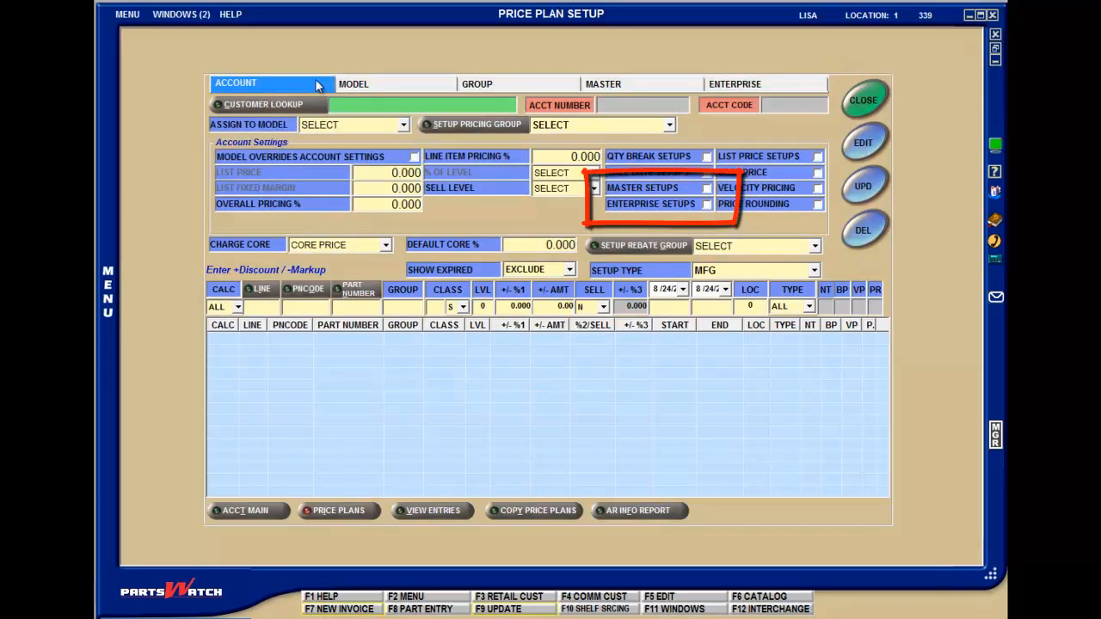